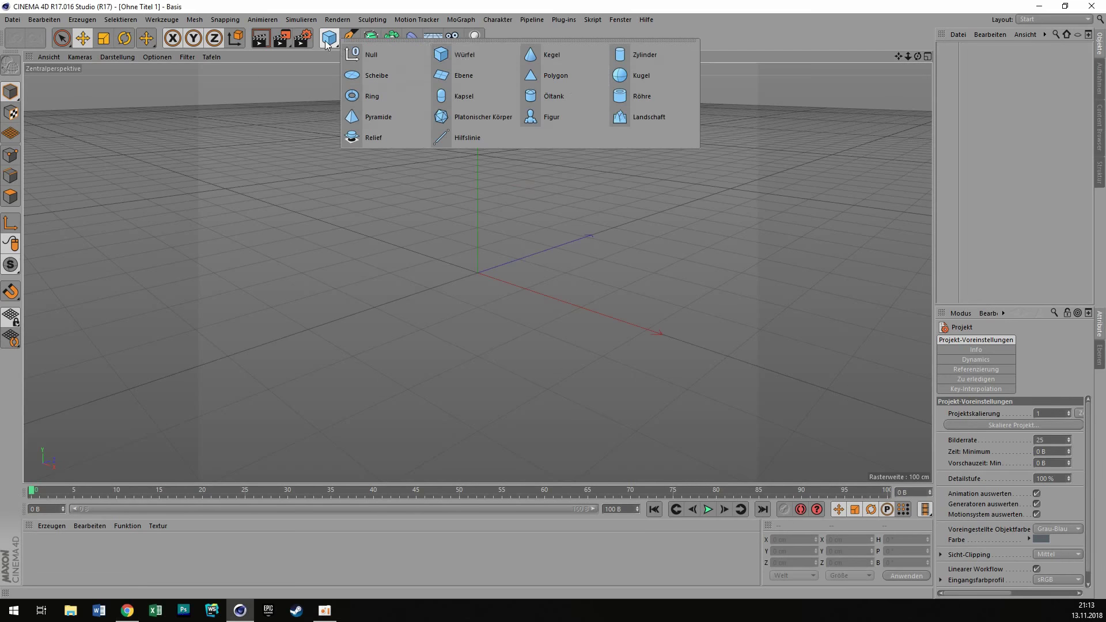
Add a cube flattened to Size Y 13.441 cm and a cylinder with 3 rotation segments.
left_click(365, 54)
left_click_drag(482, 233, 478, 269)
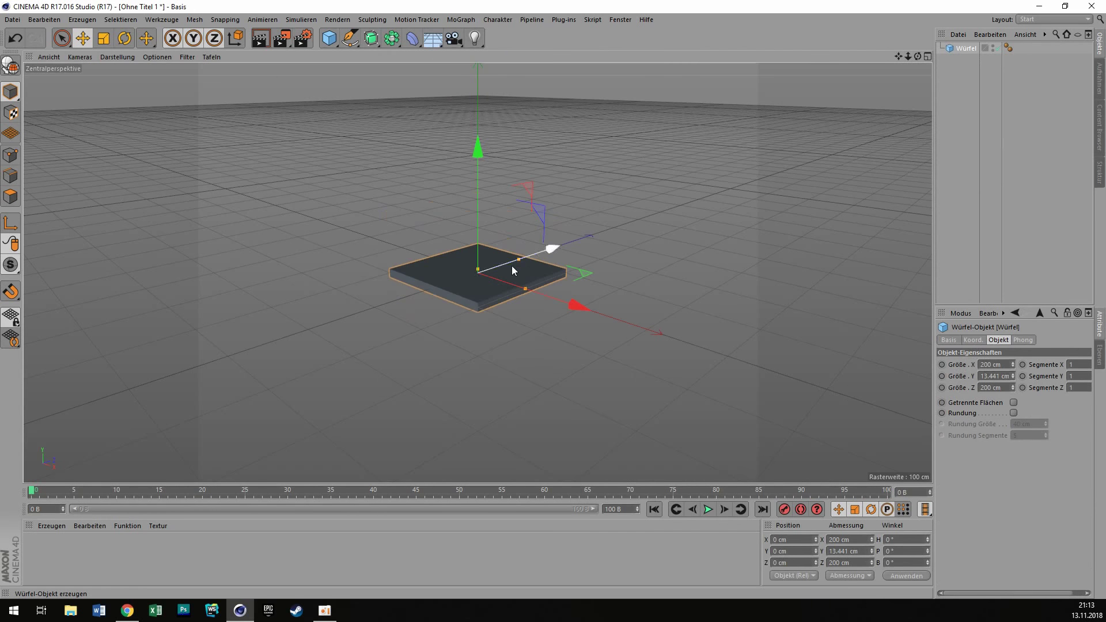
left_click(329, 38)
left_click(369, 96)
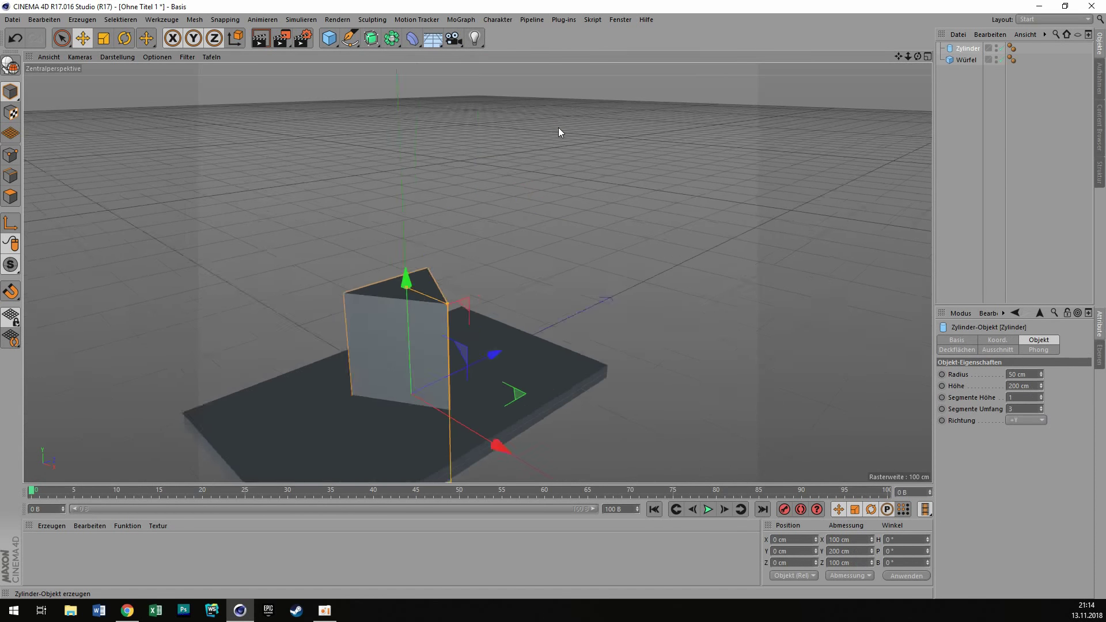
double_click(1023, 409)
type("3")
key("Return")
key("F2")
Rotate the triangular prism about its vertical axis and scale it slightly along X.
key("r")
mouse_move(230, 230)
left_mouse_down()
mouse_move(333, 314)
mouse_move(83, 38)
left_mouse_up()
key("t")
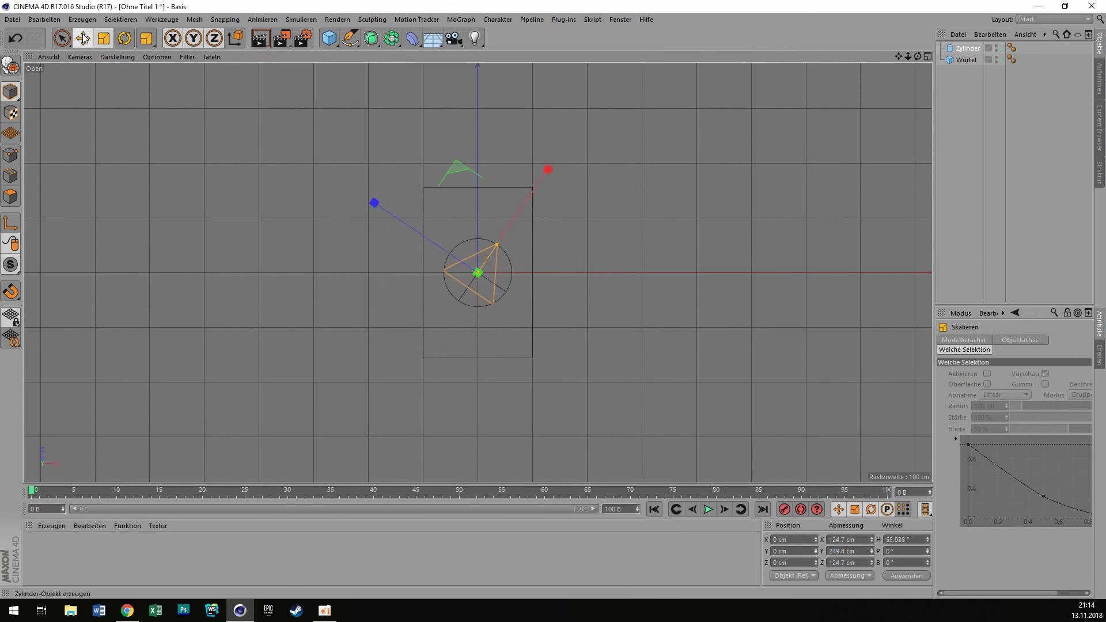
left_click_drag(575, 131, 571, 128)
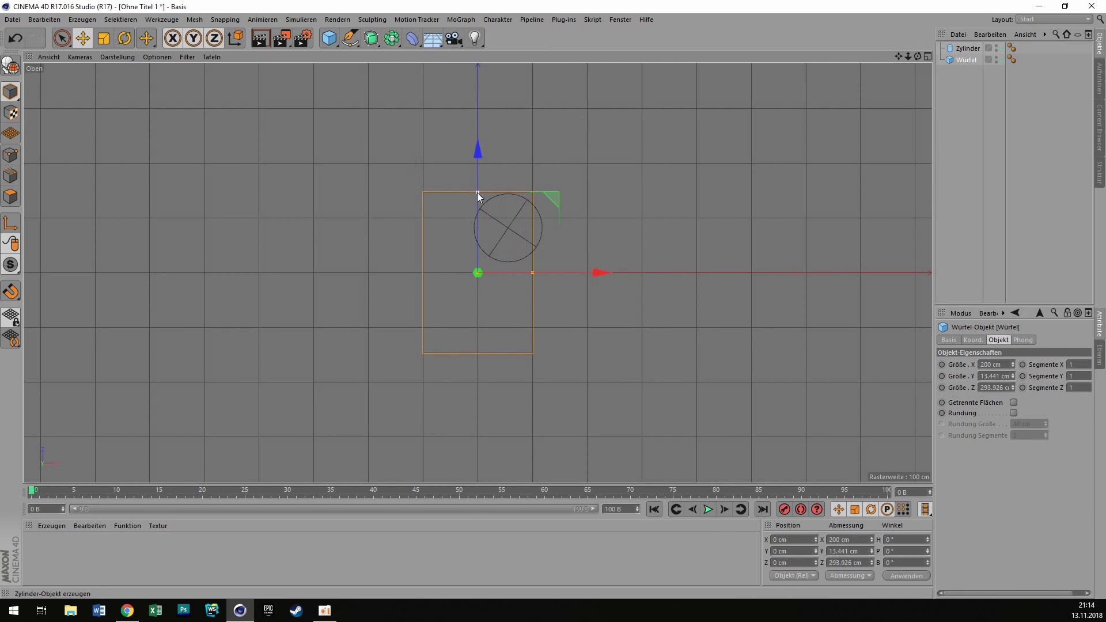
Make the prism editable and move its points to thin it into an upright wedge post.
key("c")
left_click(10, 155)
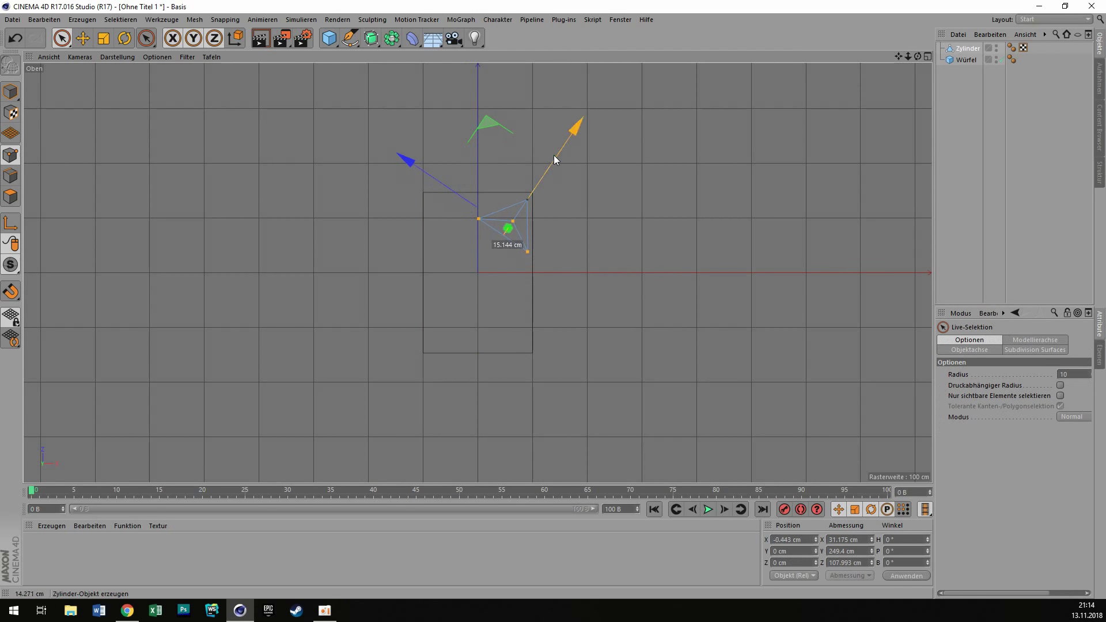
left_click_drag(458, 115, 509, 137)
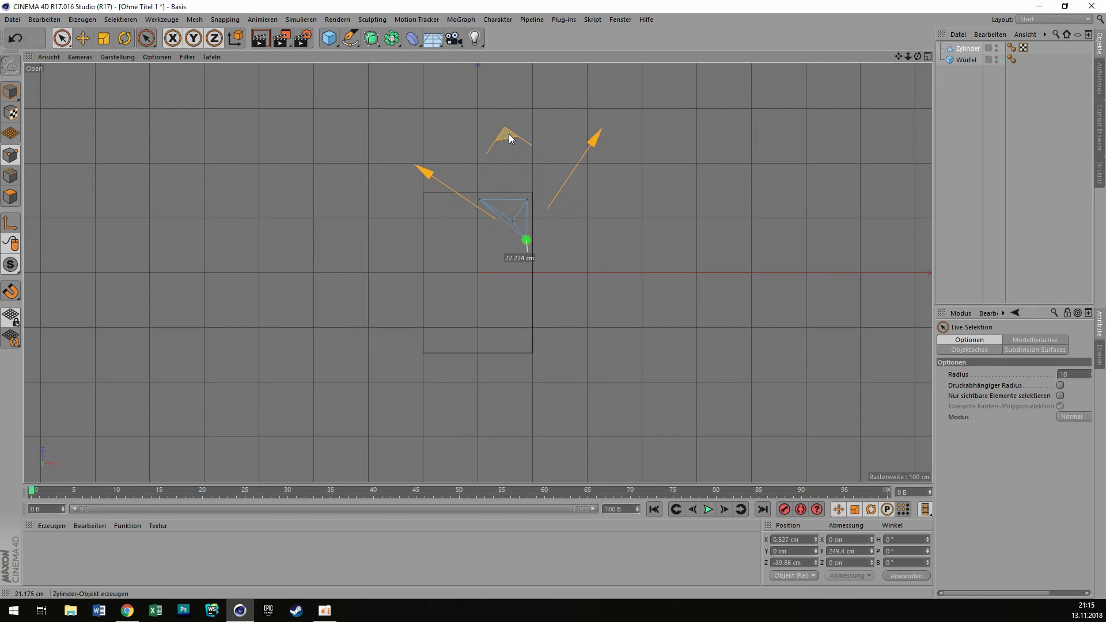
key("F1")
left_click(10, 92)
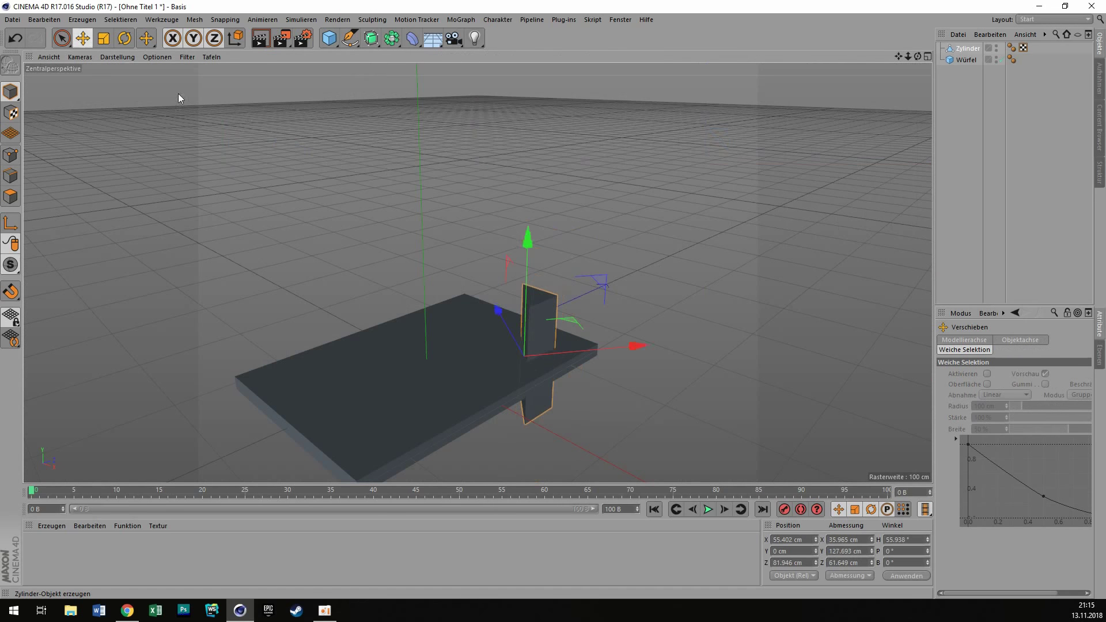
Try a radial XZ cloner of 4 posts at 75 cm radius, then undo it.
left_click(461, 20)
left_click(466, 106, "alt")
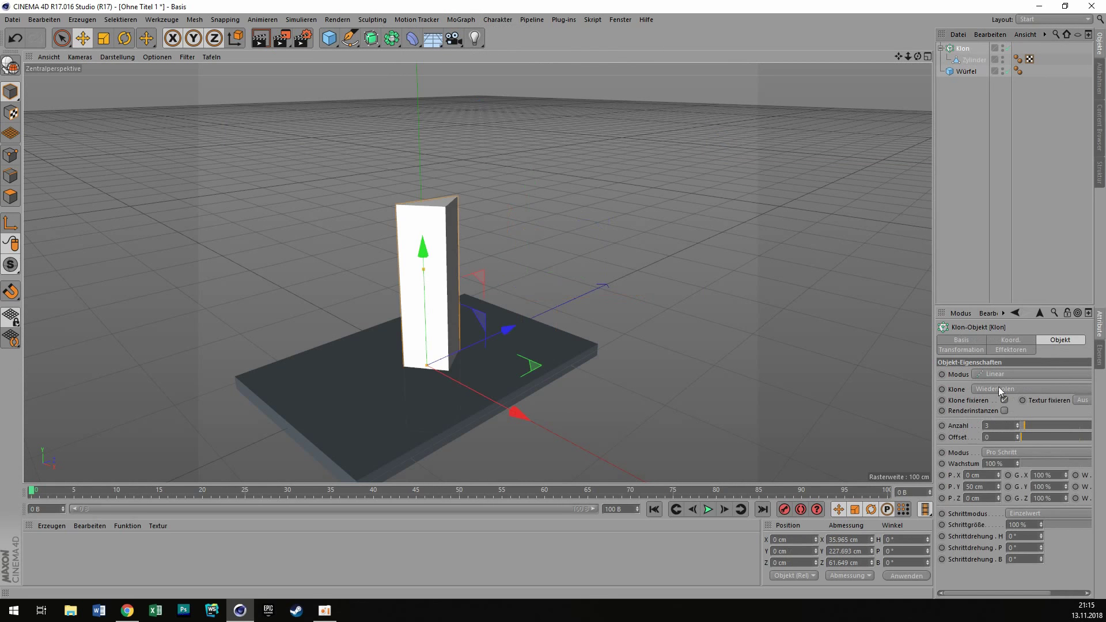
left_click(997, 364)
left_click(972, 410)
left_click_drag(934, 438, 836, 438)
left_click(883, 439)
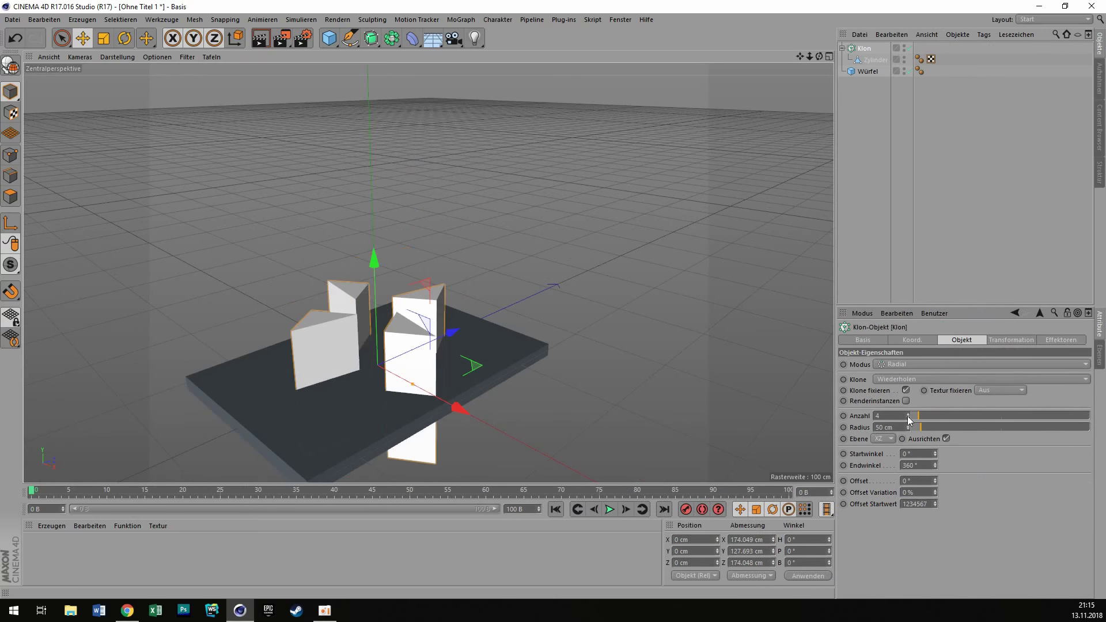
left_click_drag(920, 427, 931, 421)
left_click(945, 439)
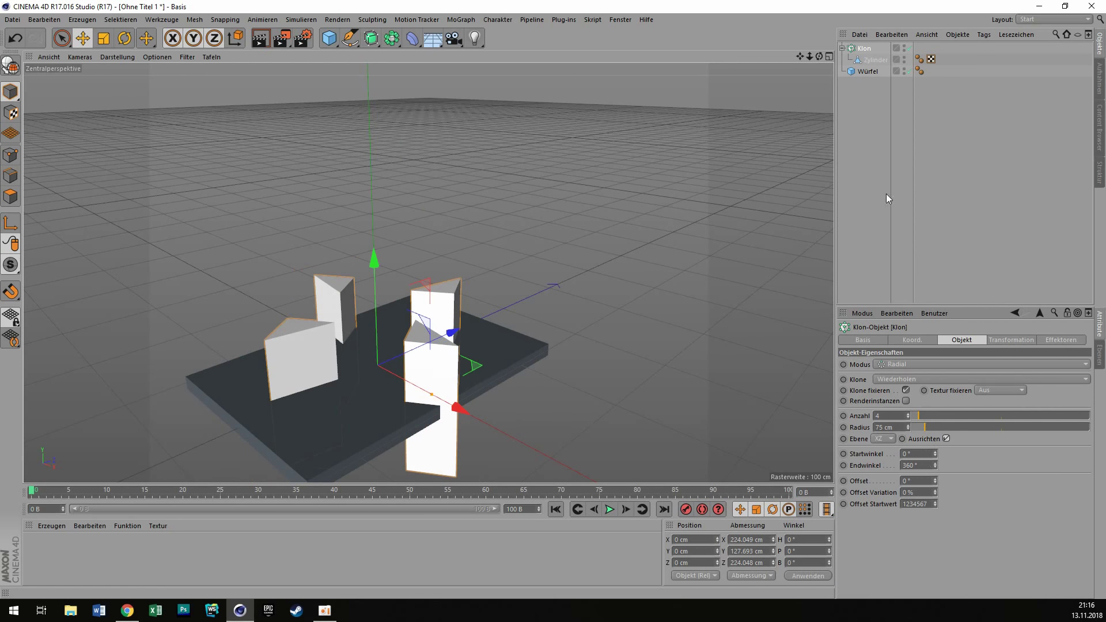
key("ctrl+z")
Mirror the post with a Symmetry object nested inside a second Symmetry.
left_click(371, 38)
left_click(553, 74, "alt")
left_click(371, 38)
left_click(553, 75)
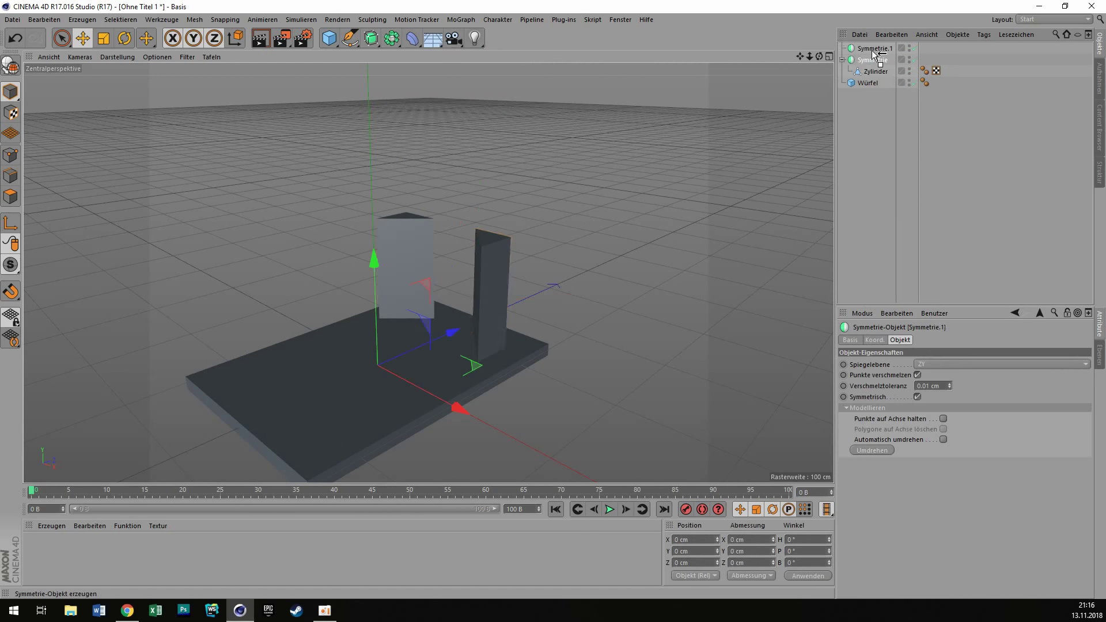
Check the four mirrored corner posts in the four-view and top view layouts.
middle_click(535, 135)
middle_click(634, 144)
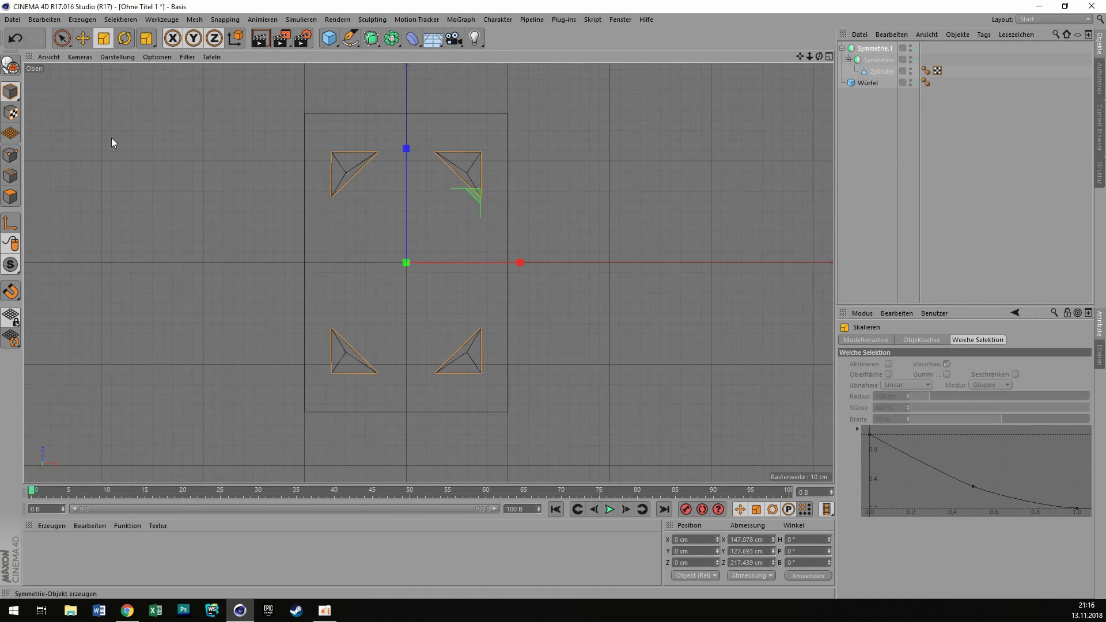
left_click(460, 173)
left_click(104, 38)
key("e")
middle_click(533, 81)
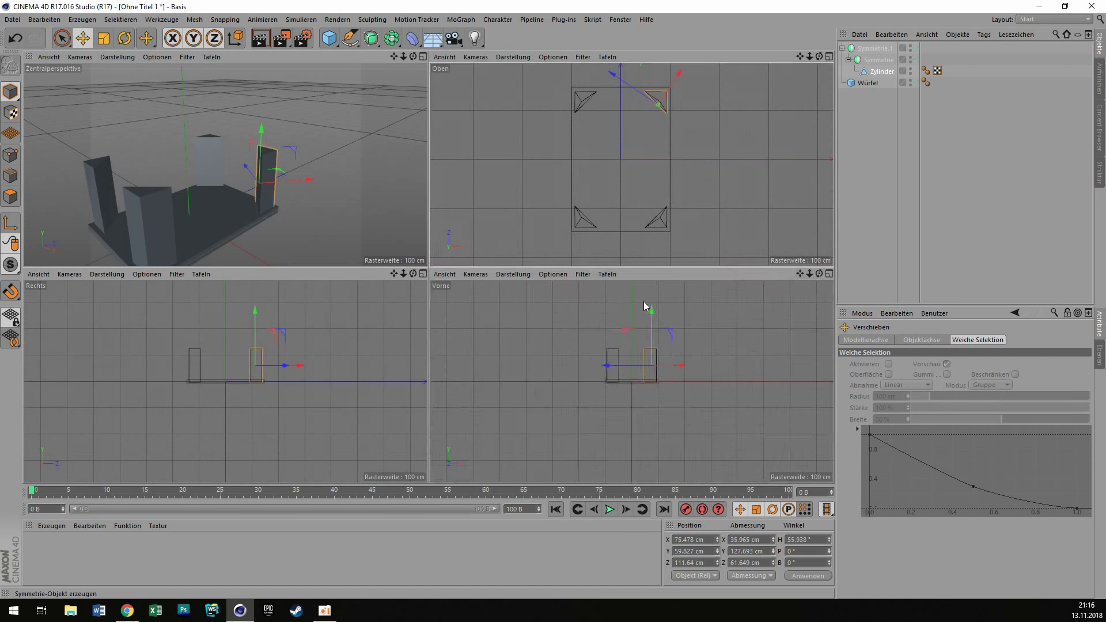
middle_click(307, 195)
Add a board cube and apply a new material Mat to the corner posts.
left_click(329, 38)
double_click(230, 552)
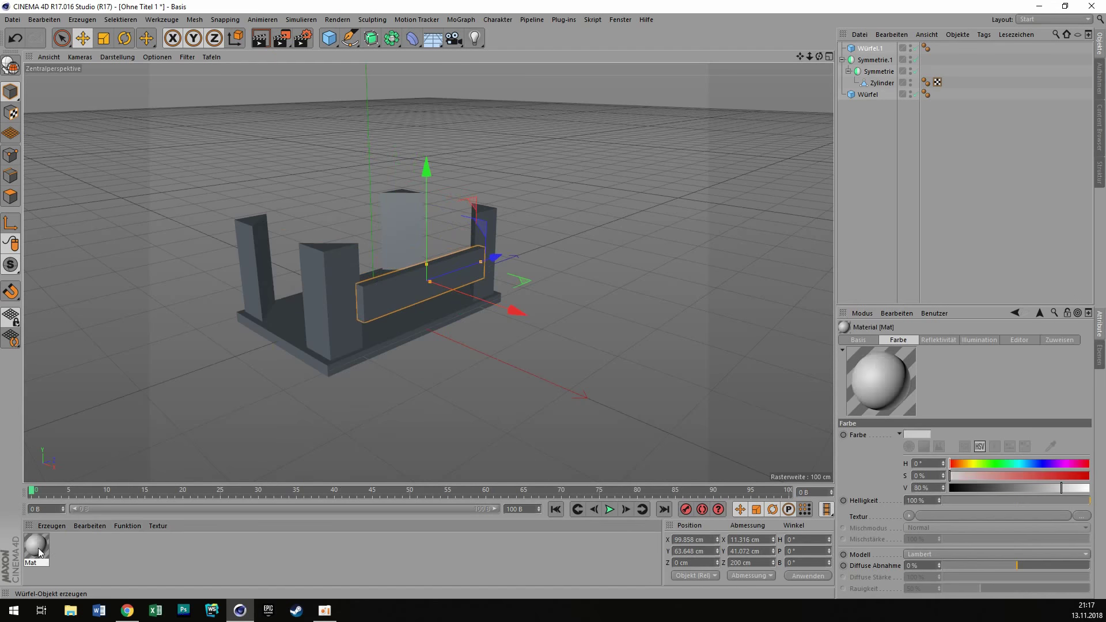
left_click_drag(36, 547, 874, 60)
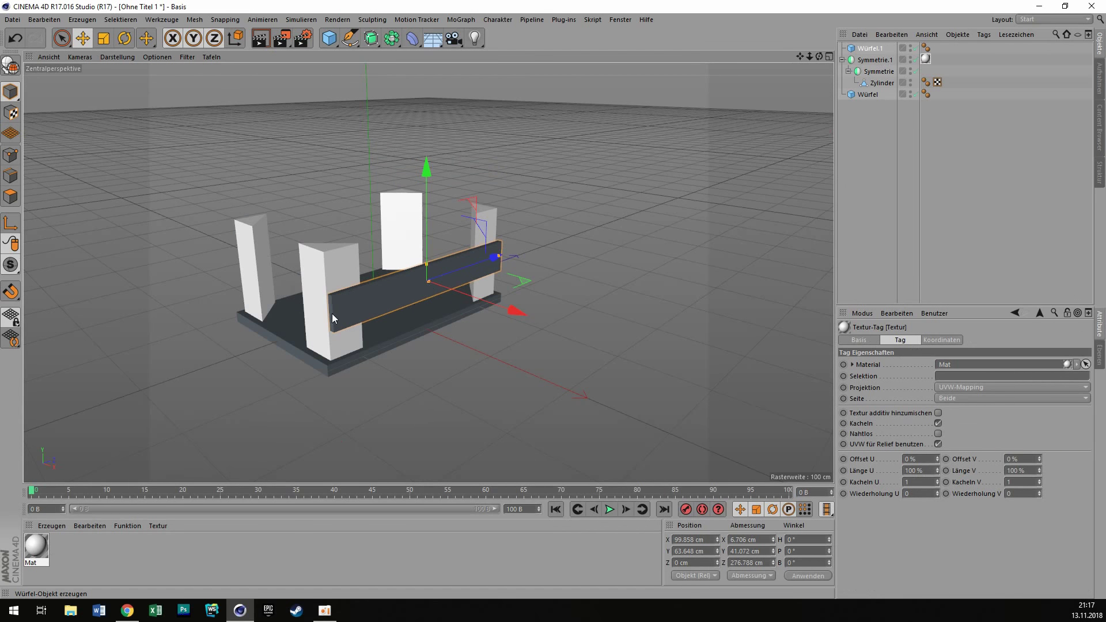
Shape the new cube into a thin side board along the crate's edge.
left_click_drag(332, 314, 313, 336, "alt")
left_click(313, 336)
left_click_drag(462, 249, 814, 67, "alt")
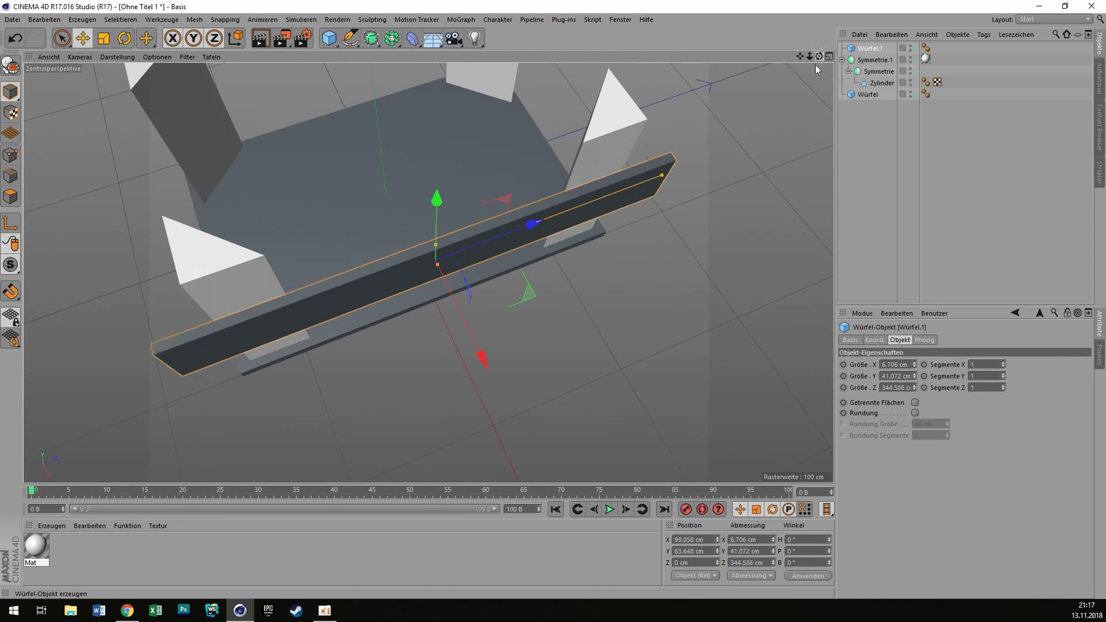
mouse_move(618, 177)
left_mouse_down("alt")
mouse_move(437, 173)
mouse_move(472, 248)
left_mouse_up("alt")
mouse_move(438, 266)
left_mouse_down()
mouse_move(540, 263)
mouse_move(345, 137)
mouse_move(349, 230)
mouse_move(350, 165)
mouse_move(572, 153)
mouse_move(749, 83)
mouse_move(455, 354)
left_mouse_up()
Group the three boards under a null named 'side'.
key("alt+g")
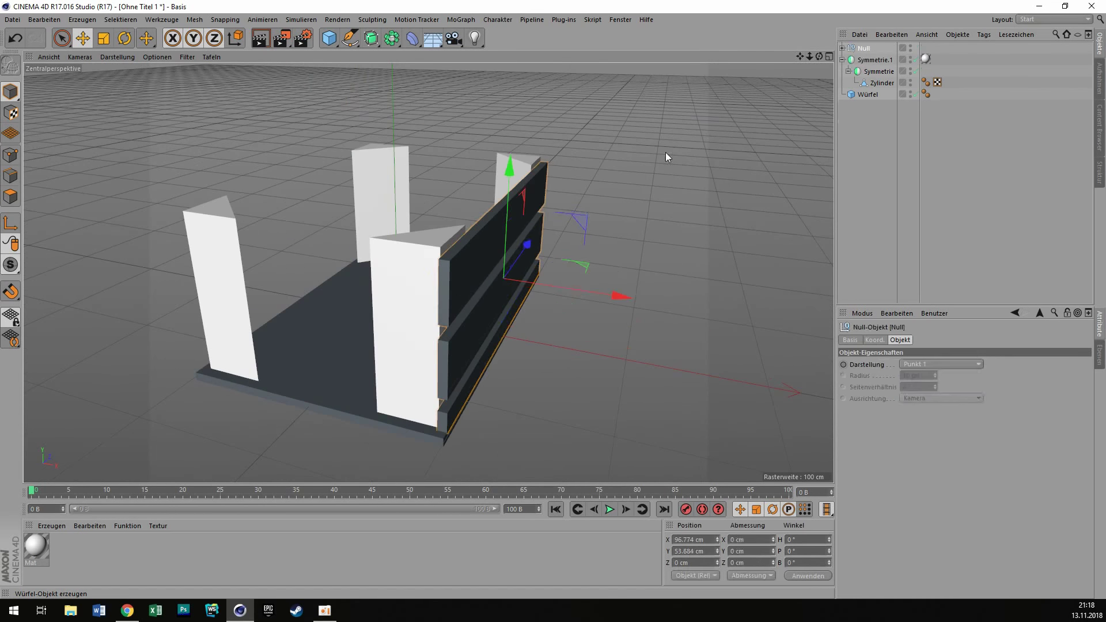
double_click(863, 48)
type("side")
key("Return")
Mirror the side group with a Symmetry, then paste a copy rotated 90° to close the crate.
left_click(392, 38, "alt")
key("ctrl+c")
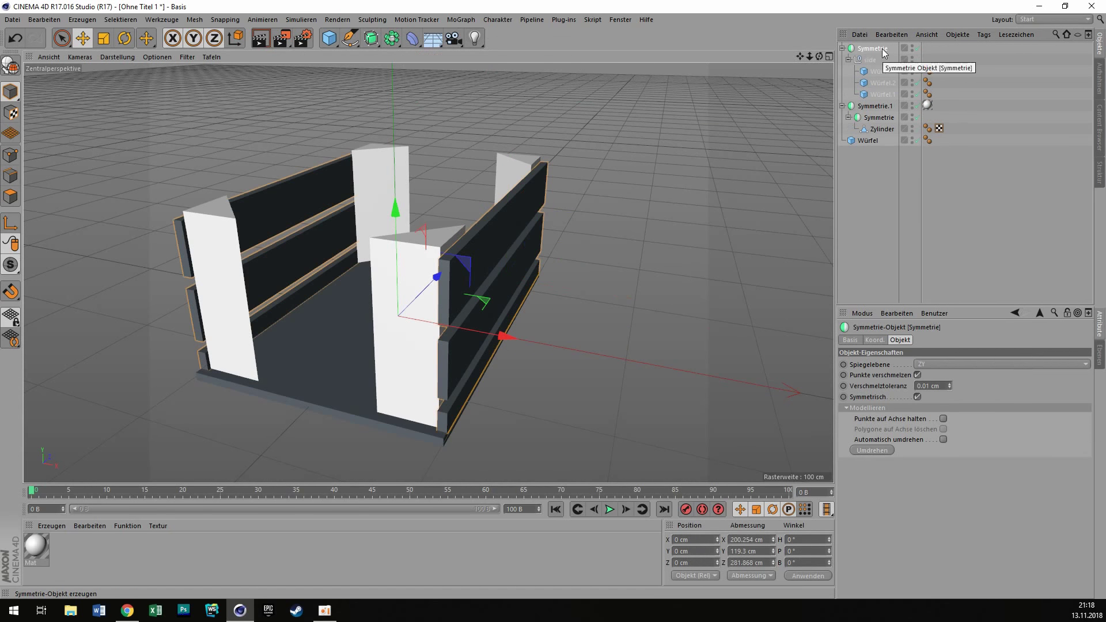
key("ctrl+v")
key("r")
mouse_move(415, 314)
left_mouse_down("shift")
mouse_move(514, 224)
mouse_move(396, 230)
mouse_move(437, 288)
left_mouse_up("shift")
Lift the boards about 13 cm and enlarge the end boards slightly.
key("e")
left_click_drag(446, 397, 448, 438)
key("t")
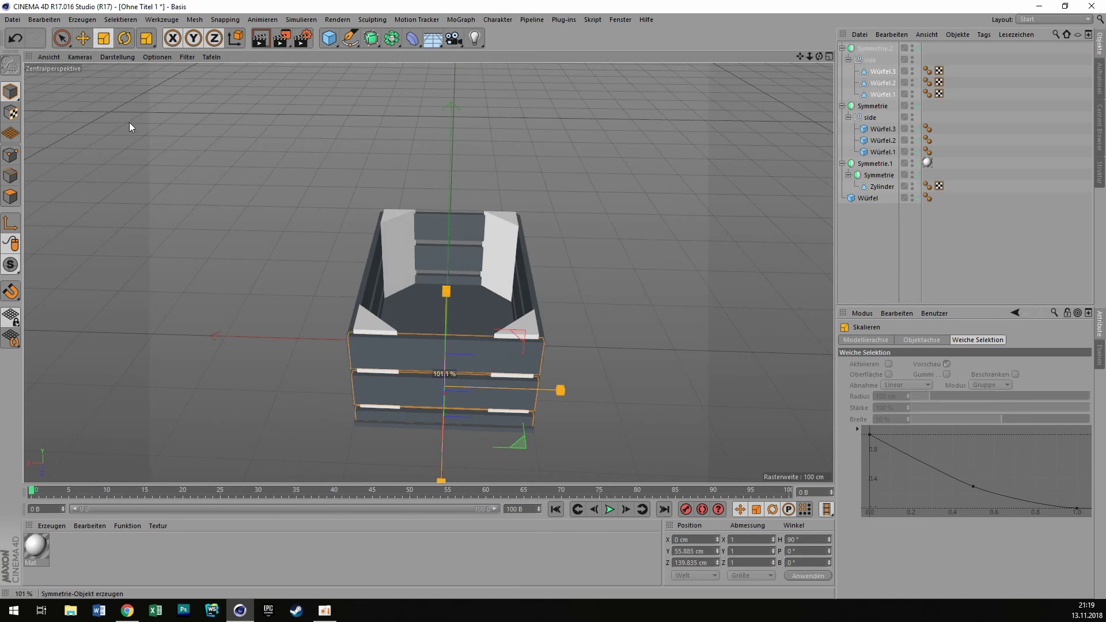
left_click_drag(129, 122, 789, 168, "alt")
scroll(176, 95, "up", 3)
Nudge the bottom board along Y.
left_click(547, 383)
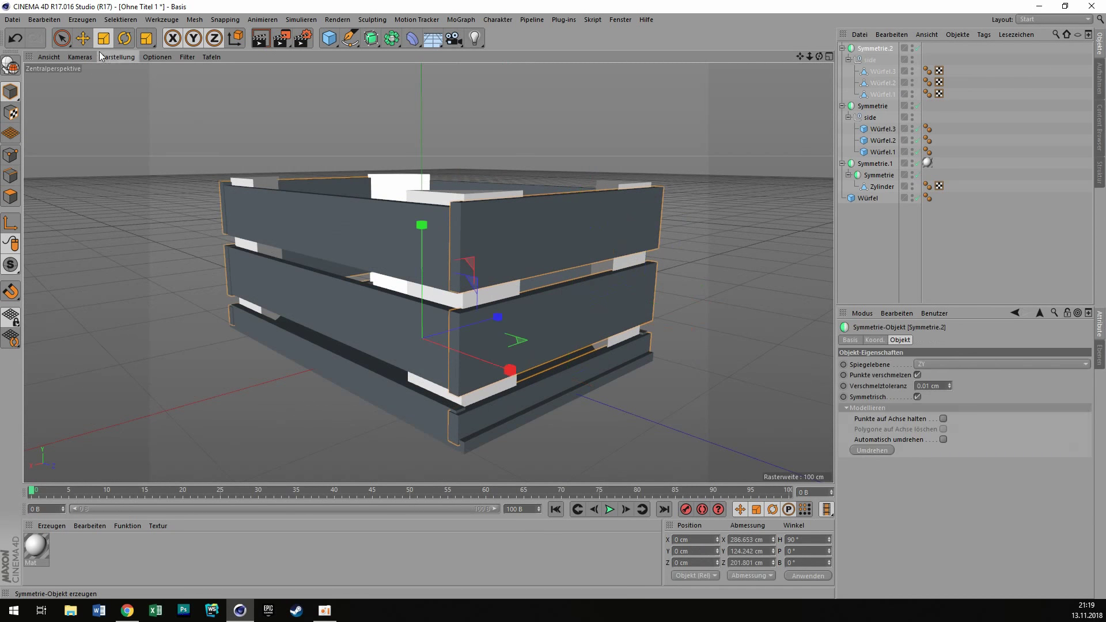
key("e")
mouse_move(571, 346)
left_mouse_down()
mouse_move(568, 328)
mouse_move(615, 355)
left_mouse_up()
key("t")
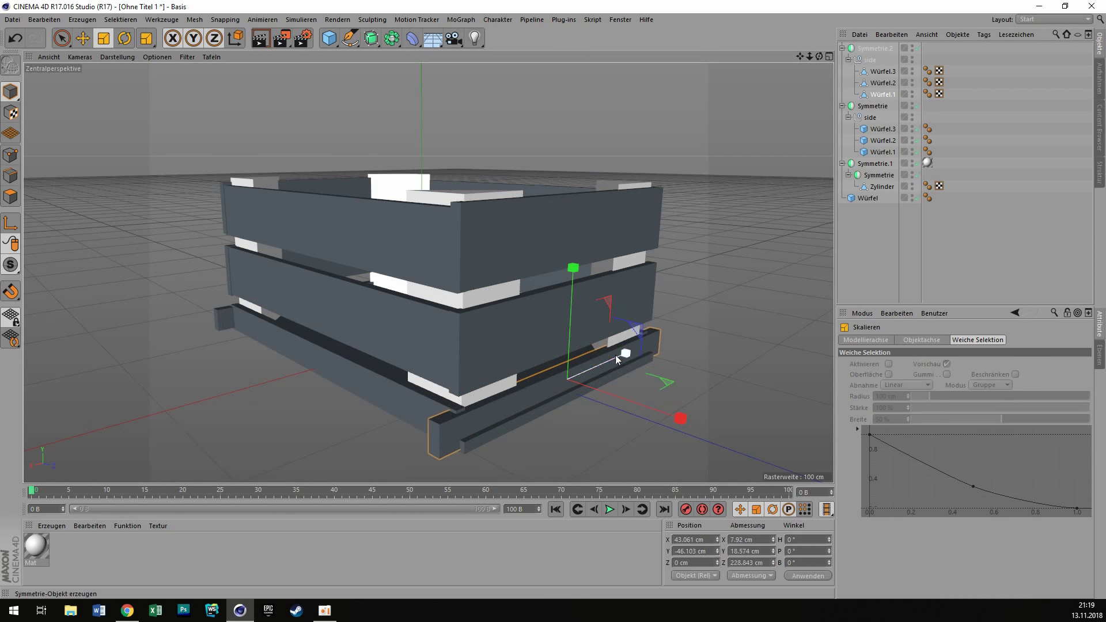
scroll(633, 384, "down", 3)
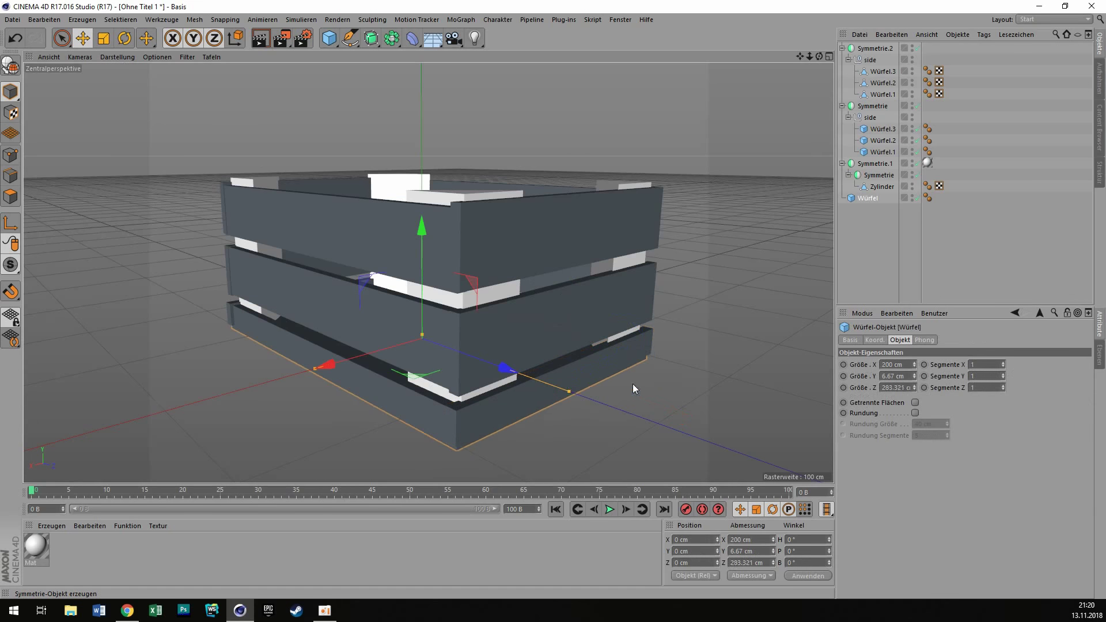
scroll(425, 272, "up", 5)
Shrink the second side's bottom board slightly and add a new cube for another plank.
left_click_drag(425, 271, 444, 410, "alt")
left_click(874, 48)
left_click(881, 94)
left_click_drag(219, 351, 215, 349)
key("e")
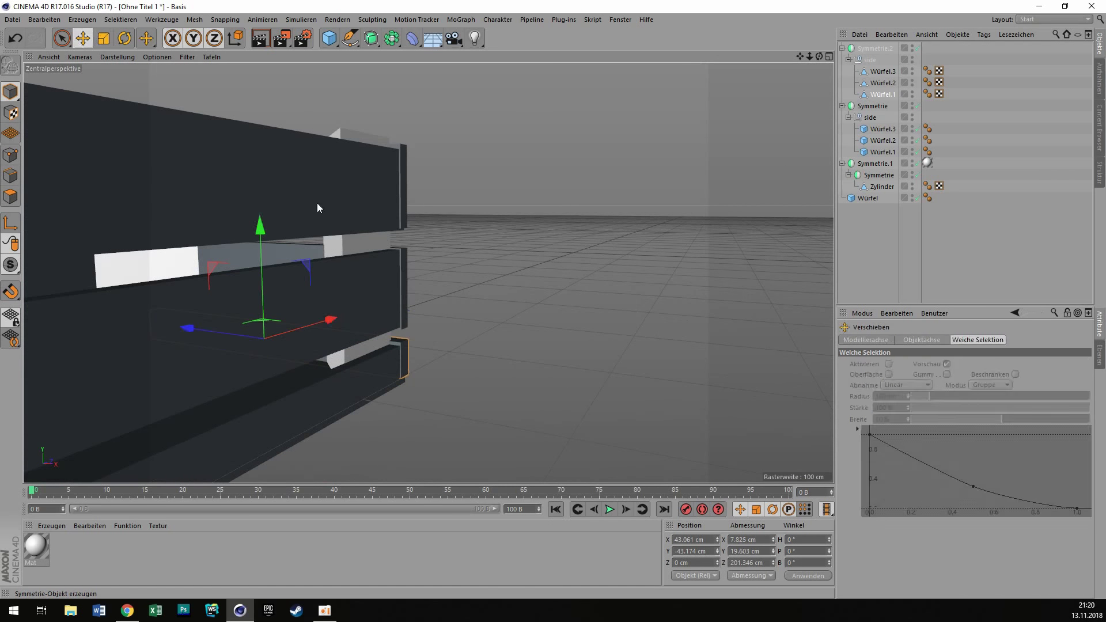
left_click(510, 272)
left_click_drag(510, 272, 738, 133, "alt")
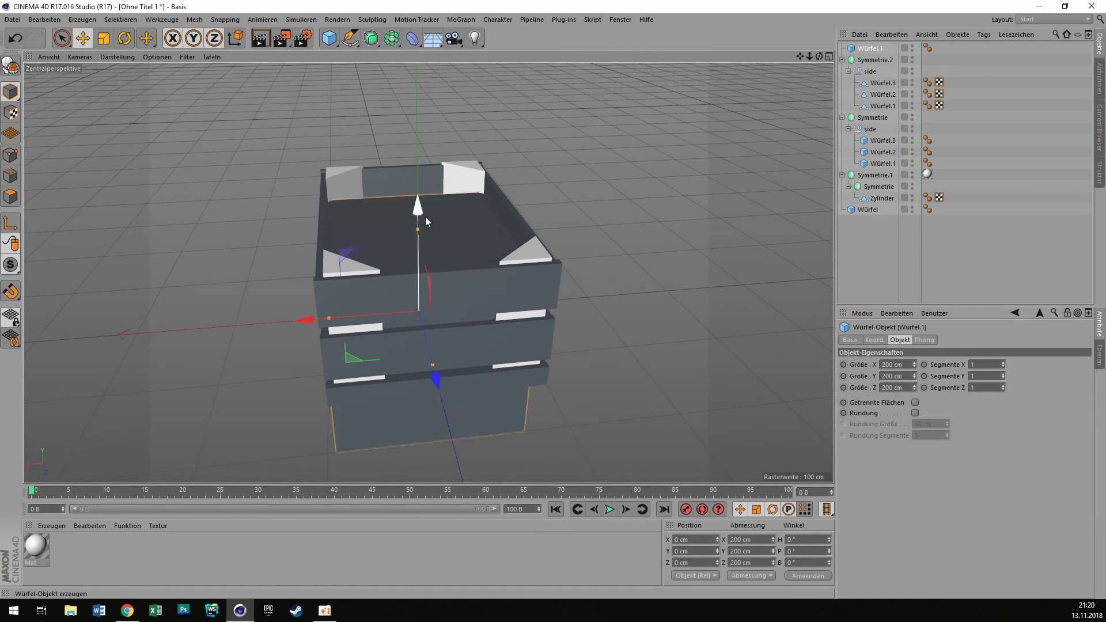
Stretch the rounded plank across the crate and make Symmetrie.2 editable.
key("t")
left_click_drag(341, 136, 252, 95)
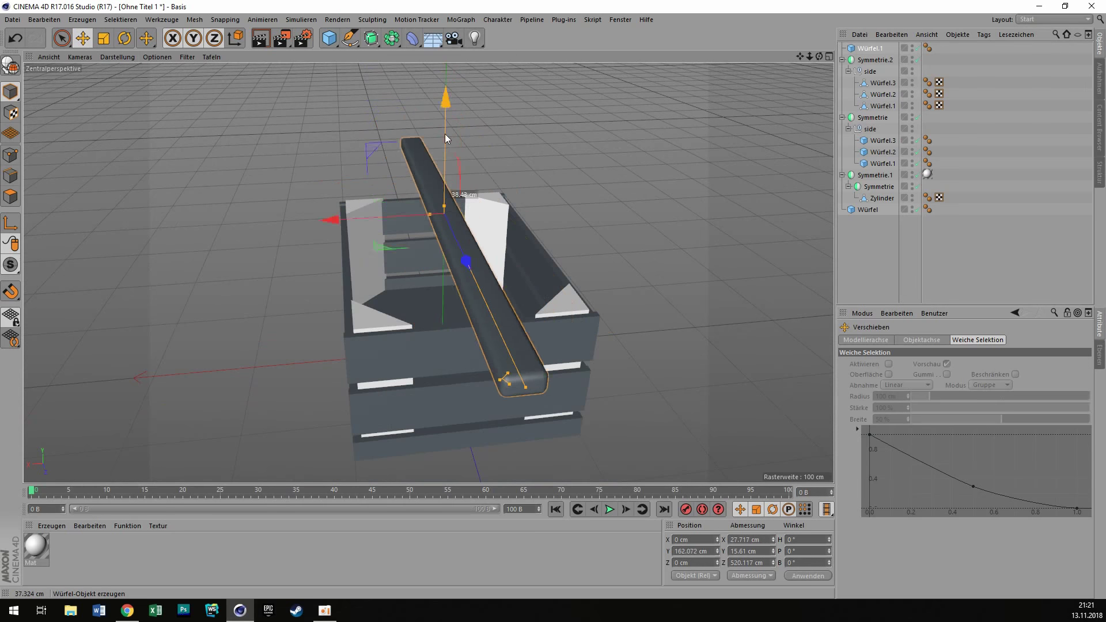
left_click(396, 224)
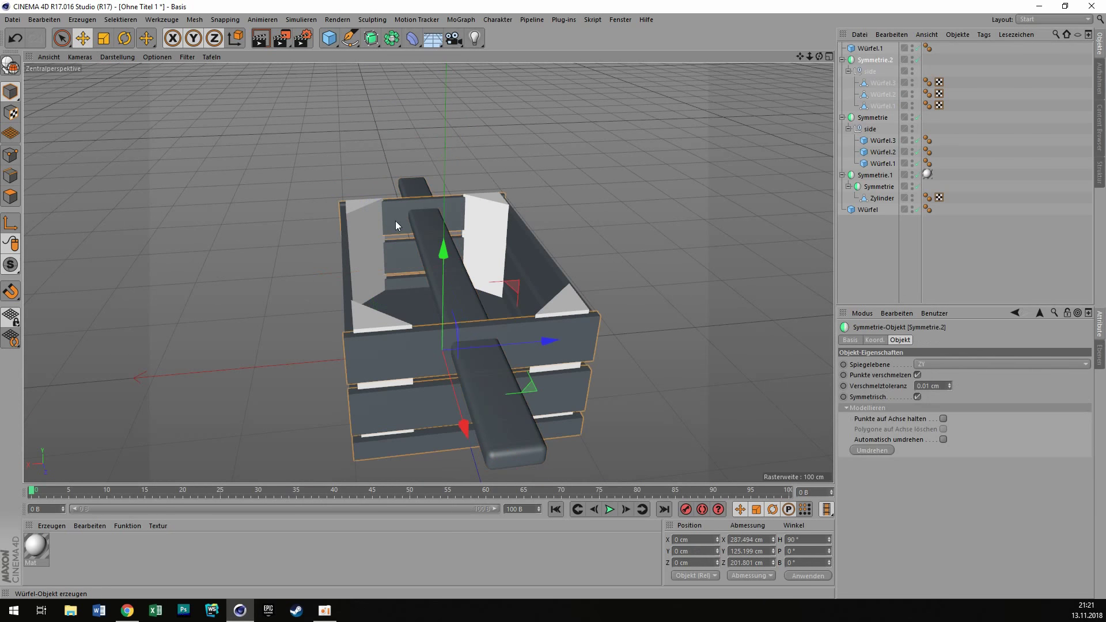
right_click(873, 60)
left_click(921, 387)
left_click(12, 67)
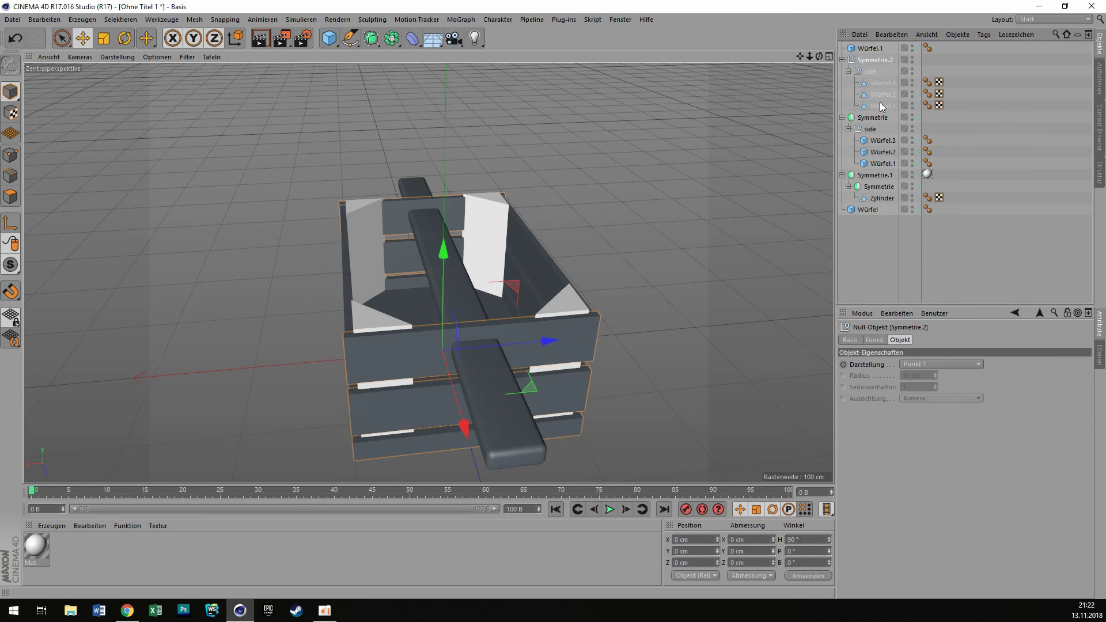
Add a Boole object holding the crate ends and the rounded bar to cut handle slots.
right_click(873, 60)
left_click(950, 244)
left_click(437, 63)
left_click_drag(875, 71, 866, 48)
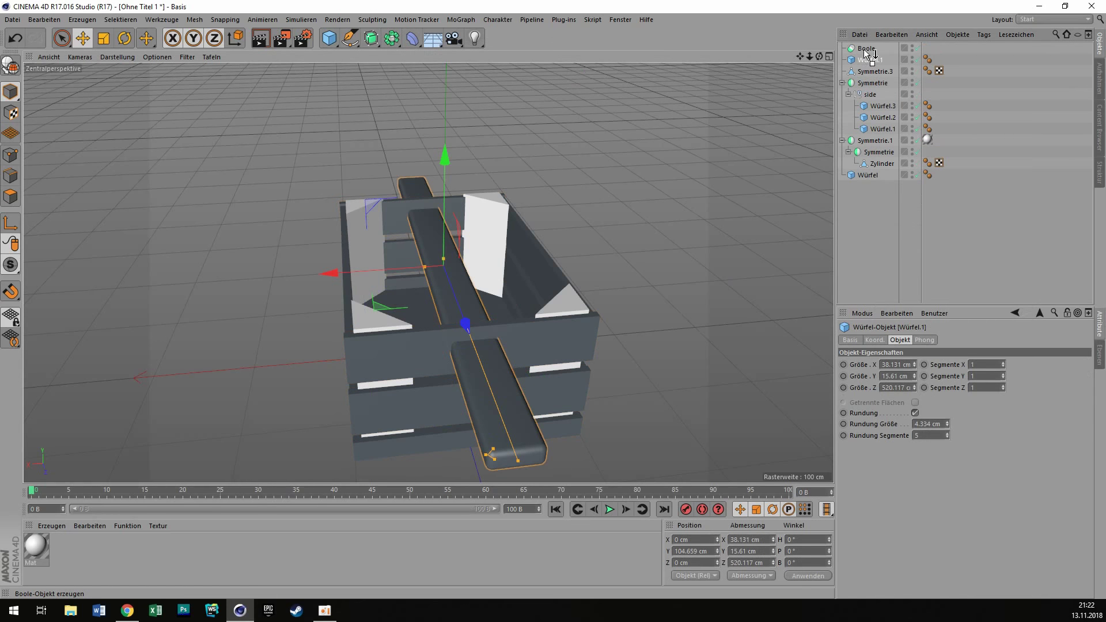
left_click_drag(637, 244, 678, 140, "alt")
Inspect the handle cuts in four views and a low perspective, and add a floor.
key("e")
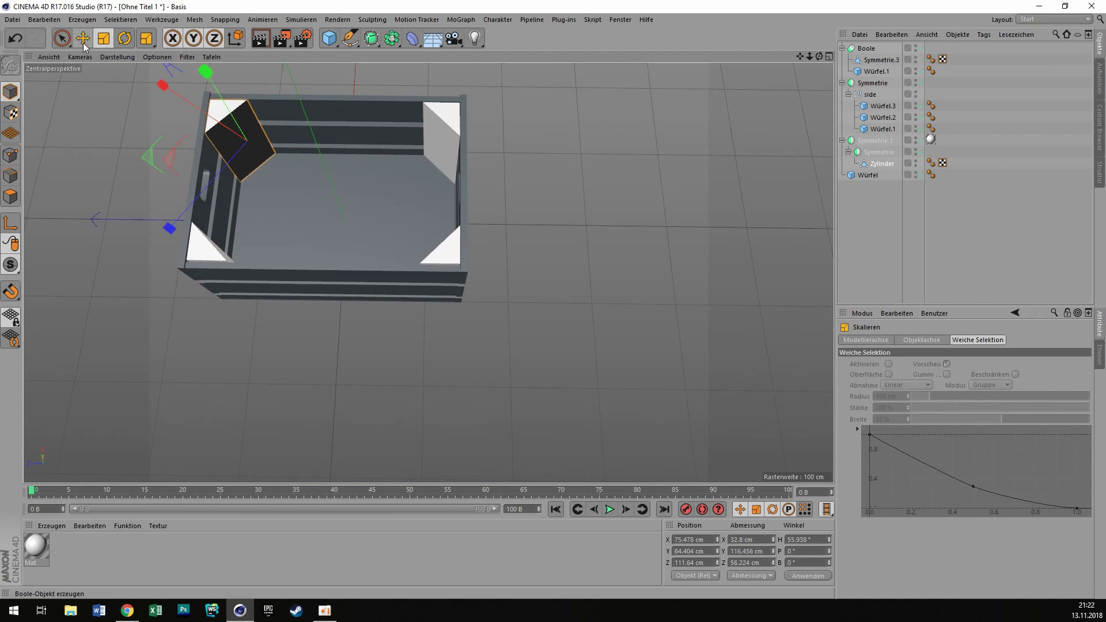
key("F5")
scroll(690, 113, "up", 5)
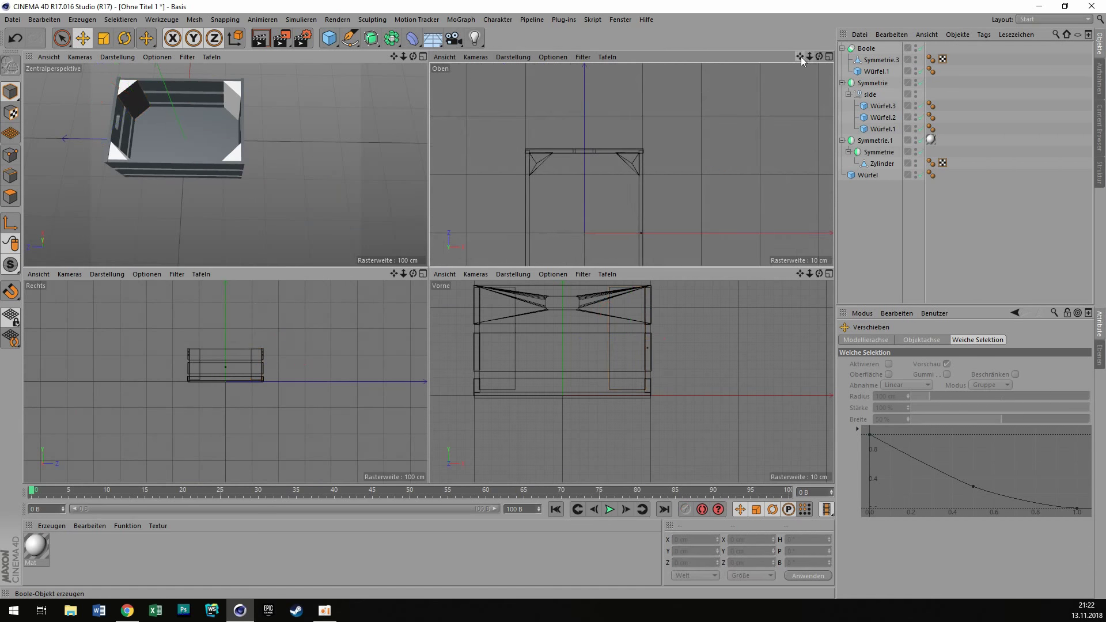
key("F1")
left_click_drag(576, 144, 502, 185, "alt")
scroll(502, 185, "down", 5)
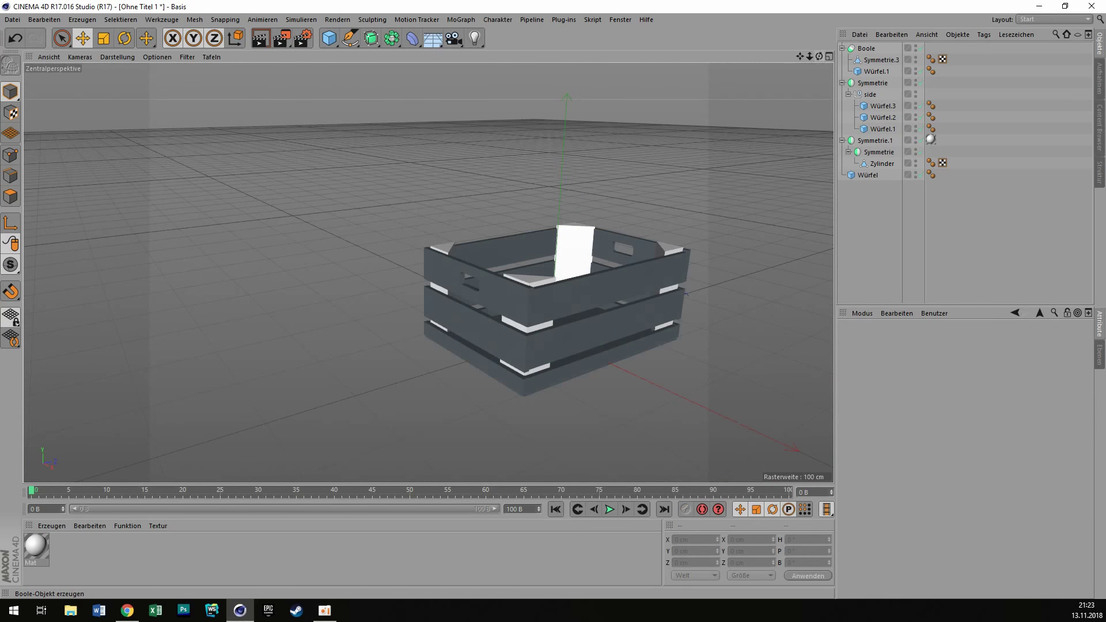
left_click(432, 38)
Add two point lights, placing the second beside the scene, plus an area light.
left_click(475, 38)
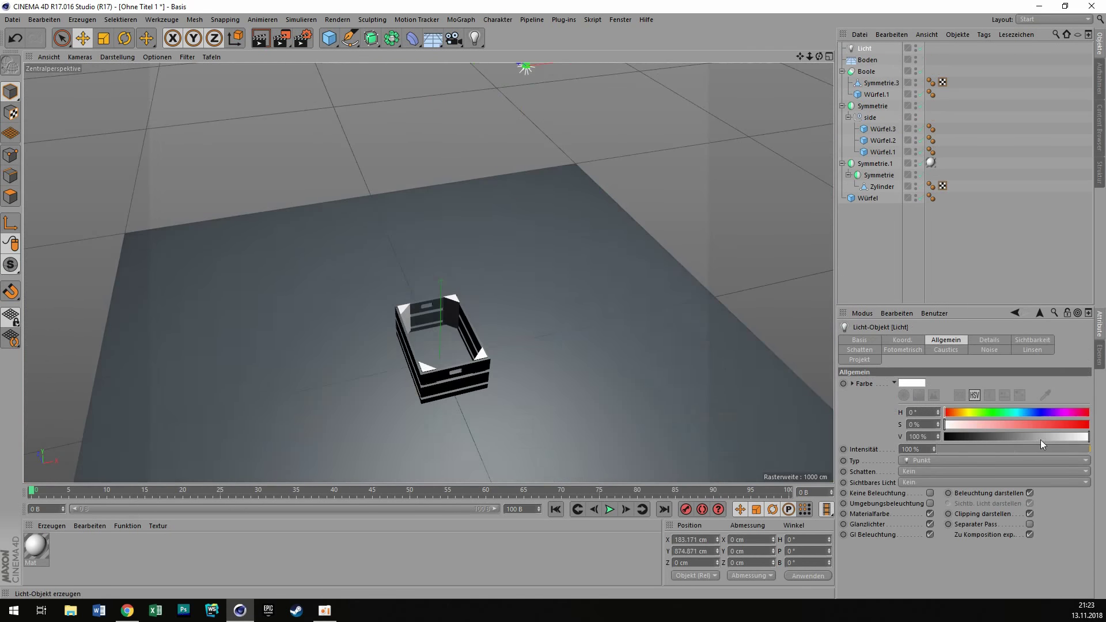
left_click(475, 38)
left_click_drag(1088, 449, 982, 450)
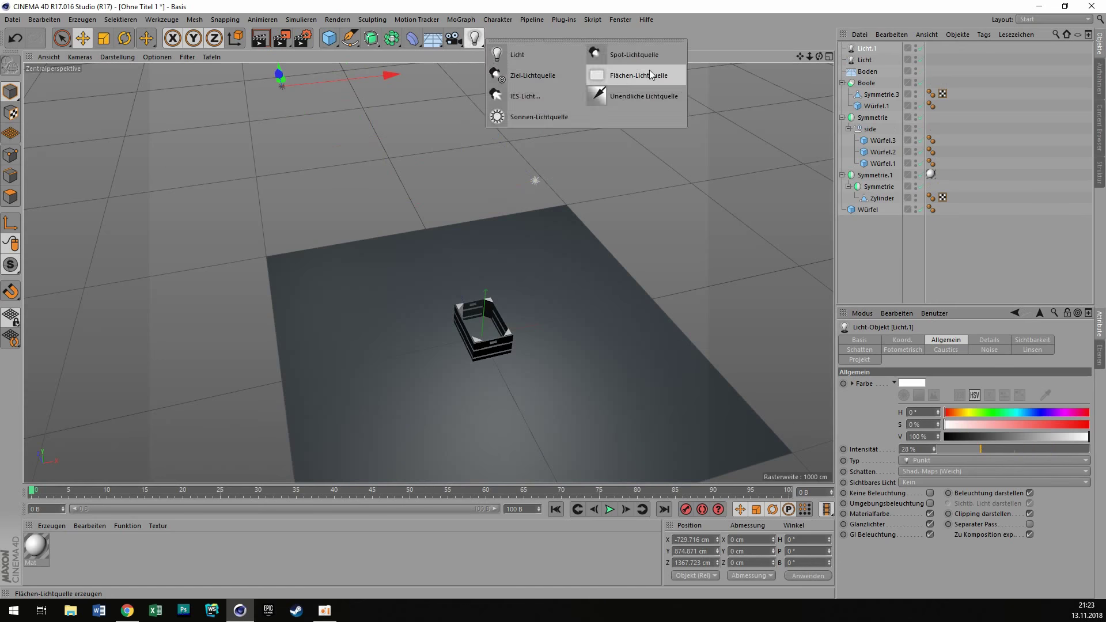
left_click_drag(474, 38, 568, 69)
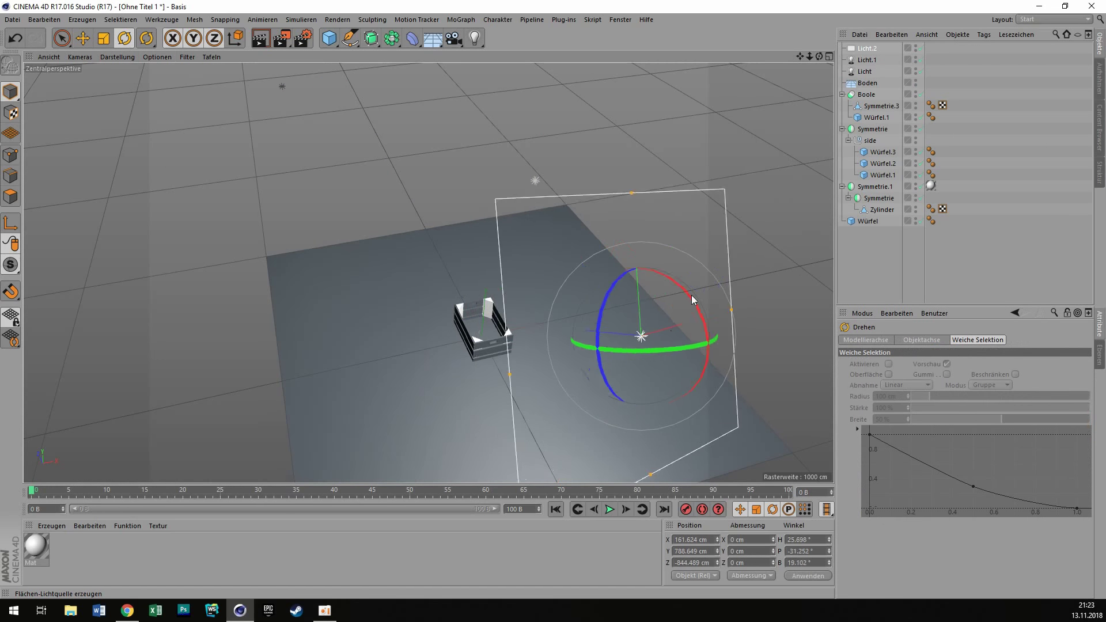
Delete the texture tag on the mirrored part and render a preview of the view.
scroll(555, 331, "up", 10)
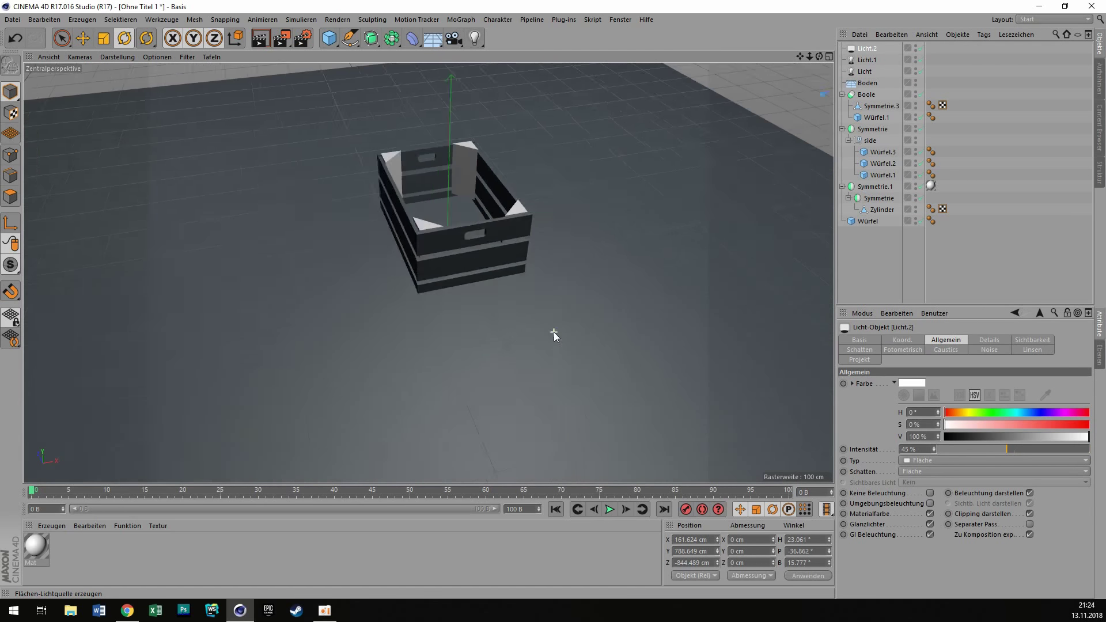
left_click_drag(555, 331, 425, 256, "alt")
left_click(930, 185)
key("Delete")
key("ctrl+r")
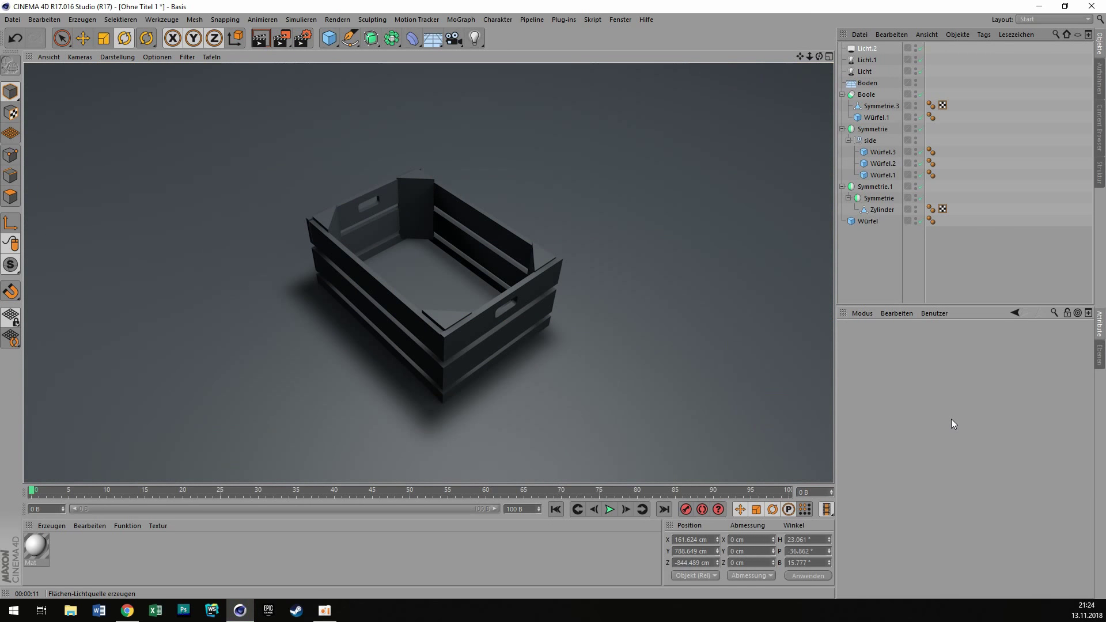
Clear the preview and nudge the corner piece along its axis in the top view.
key("r")
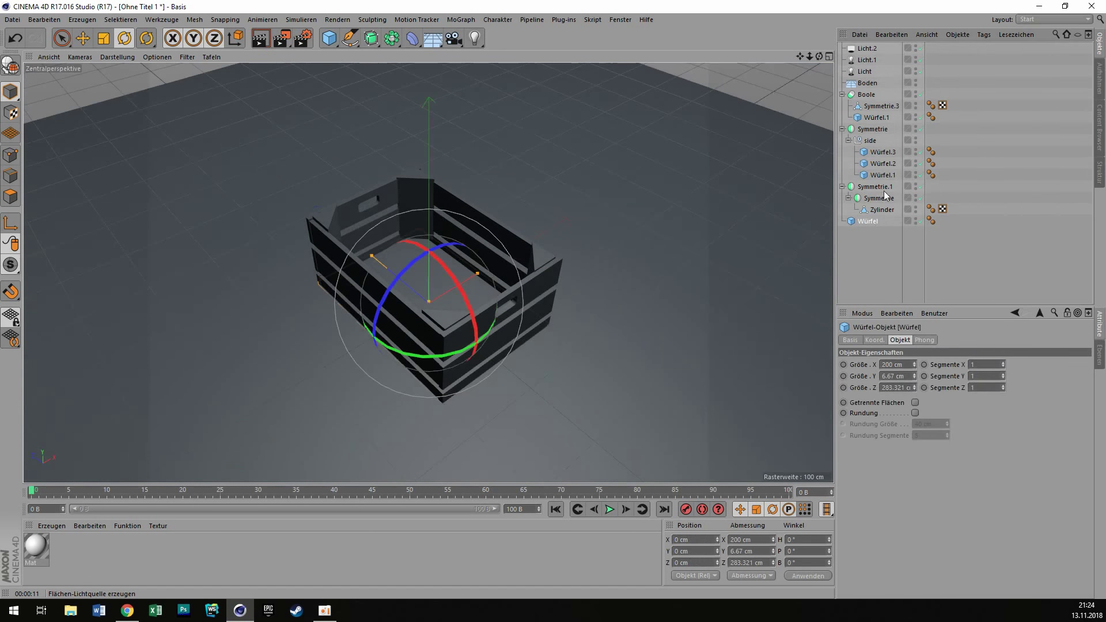
key("t")
middle_click(304, 84)
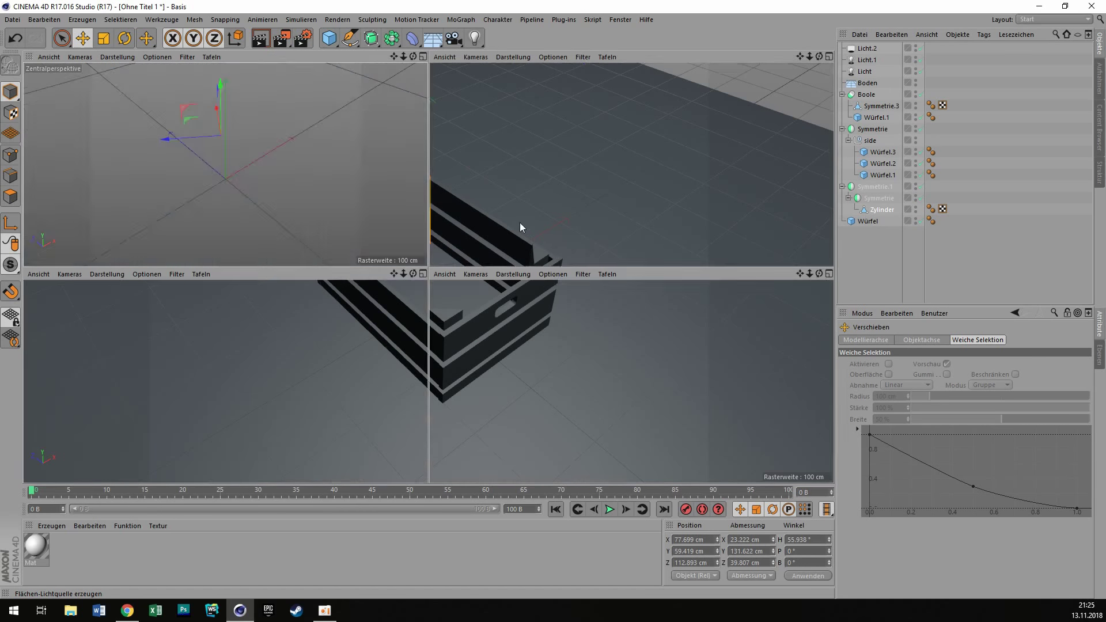
middle_click(519, 222)
left_click_drag(436, 138, 451, 118)
Re-render the crate in perspective and group the crate objects together.
middle_click(330, 143)
middle_click(415, 175)
left_click(413, 260)
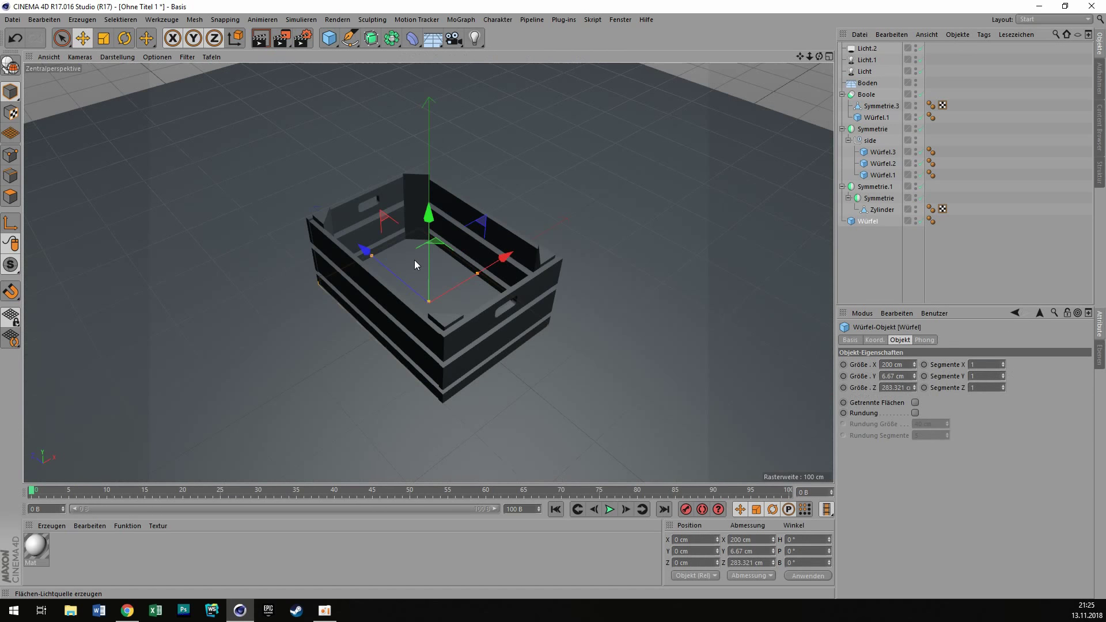
key("ctrl+r")
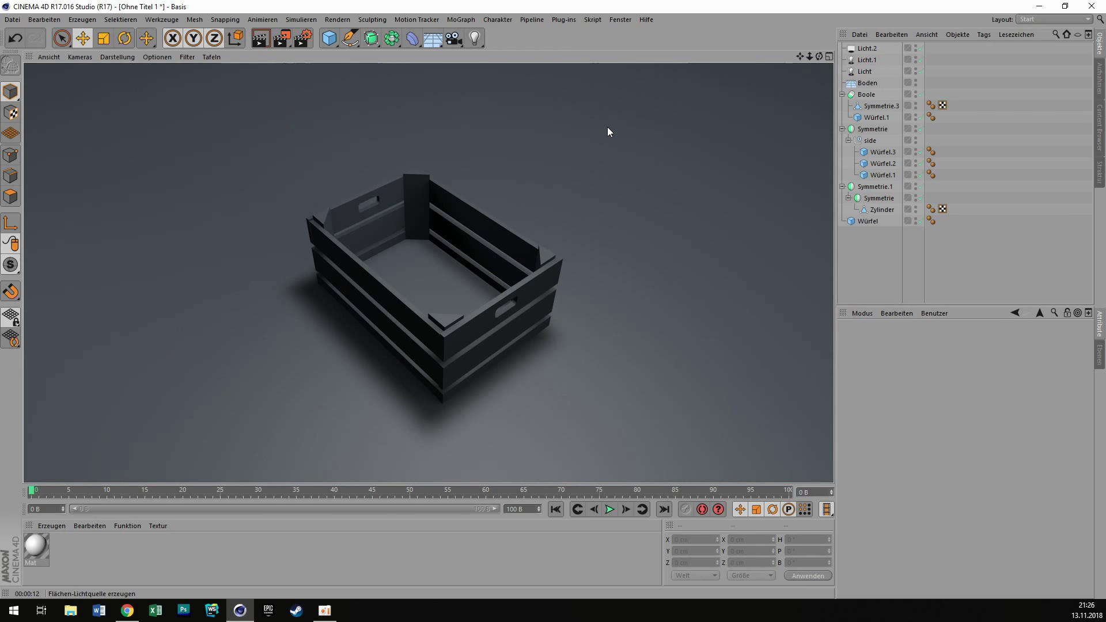
key("alt+g")
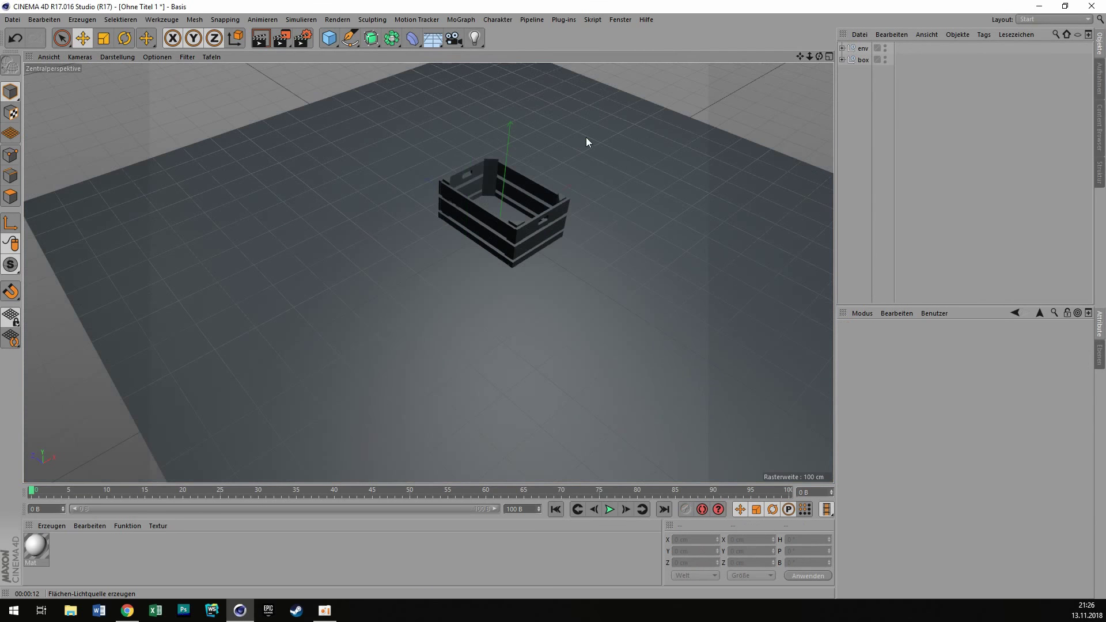
Add a cube, raise it above the crate, and flatten it and a copy into thin boards.
left_click(329, 38)
left_click_drag(440, 213, 440, 151)
mouse_move(400, 225)
left_mouse_down()
mouse_move(419, 250)
mouse_move(382, 204)
left_mouse_up()
key("ctrl+c")
key("ctrl+v")
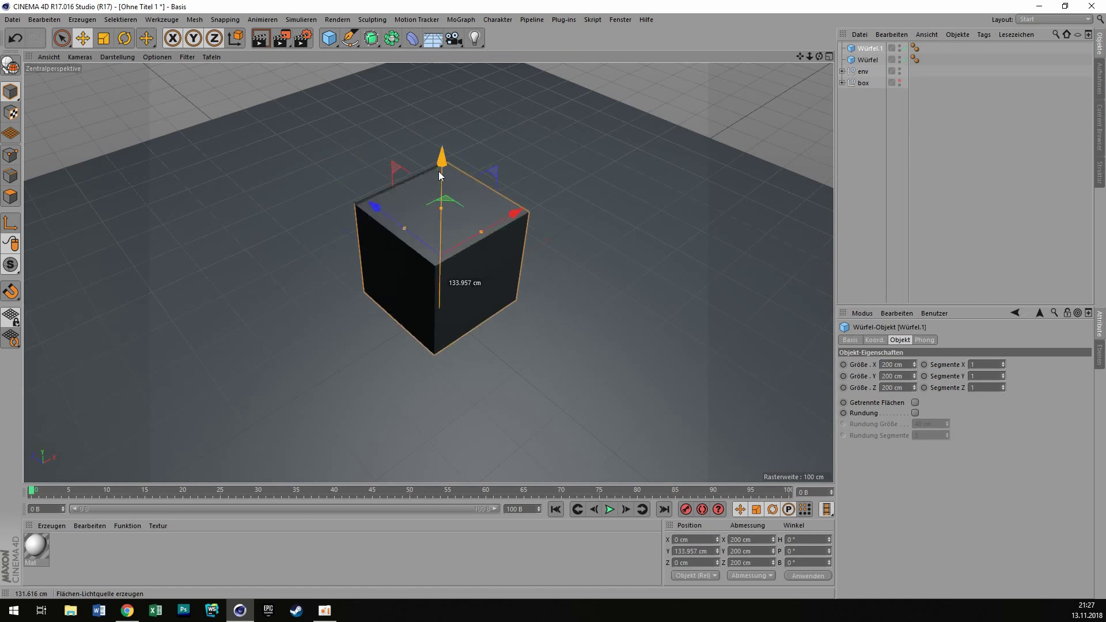
mouse_move(437, 171)
left_mouse_down()
mouse_move(442, 249)
mouse_move(405, 282)
mouse_move(460, 188)
mouse_move(464, 264)
mouse_move(428, 273)
mouse_move(583, 80)
left_mouse_up()
Thicken the upright wall board slightly and shrink the top board to about 94%.
left_click(382, 188)
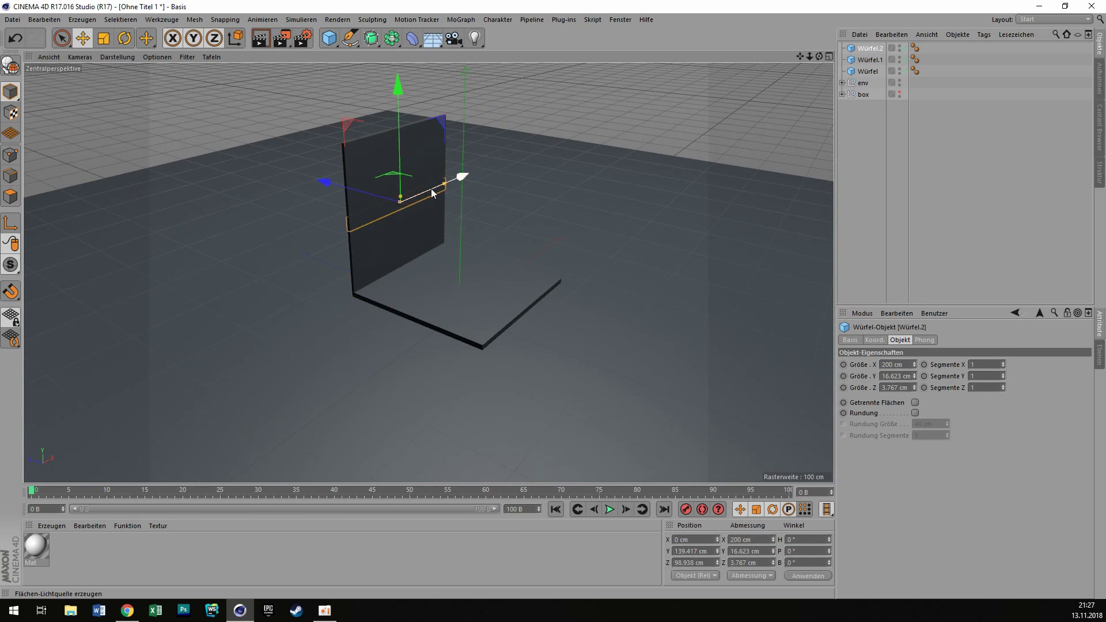
scroll(432, 192, "up", 2)
mouse_move(432, 193)
left_mouse_down()
mouse_move(411, 201)
mouse_move(410, 69)
left_mouse_up()
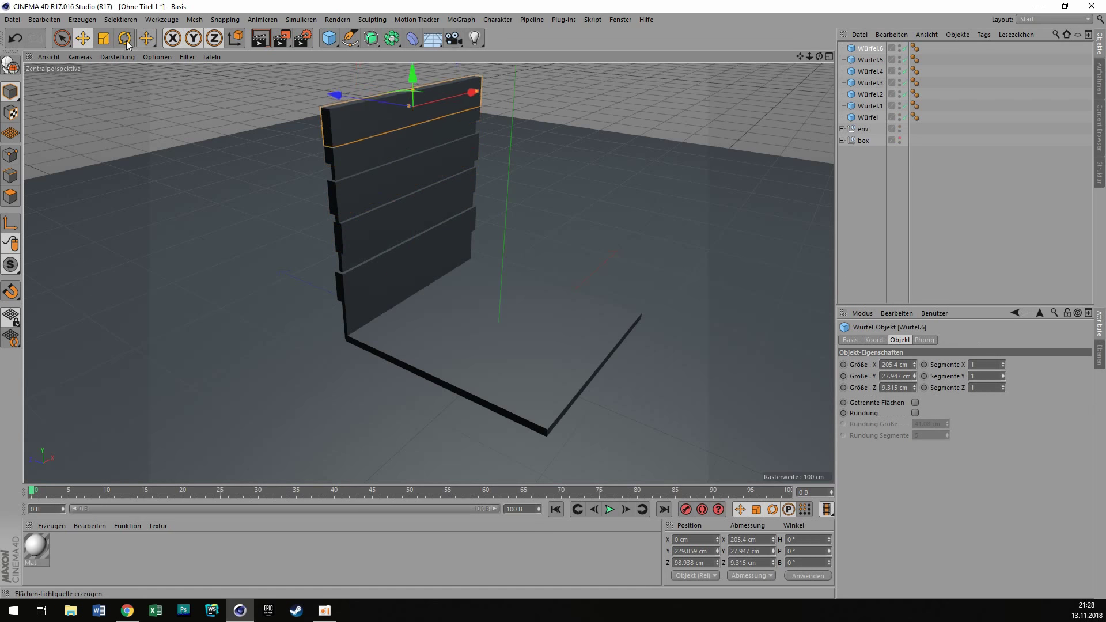
left_click(104, 38)
left_click_drag(115, 98, 93, 105)
Duplicate boards down the wall, widen one slightly, and delete a spare board.
key("e")
left_click_drag(412, 80, 418, 230, "ctrl")
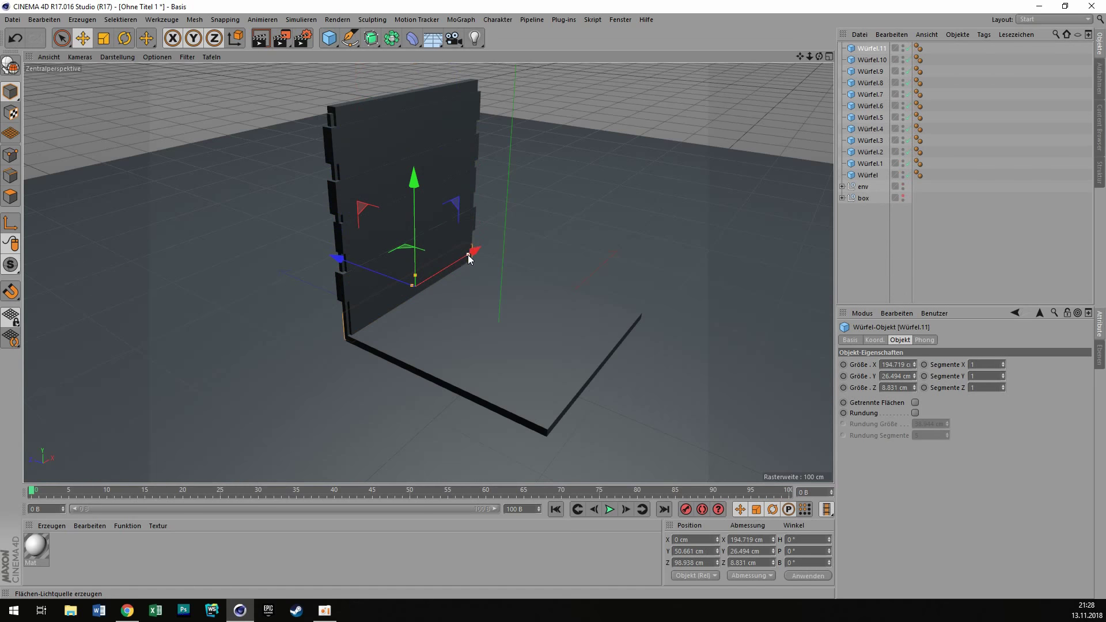
left_click(103, 38)
left_click_drag(113, 88, 115, 86)
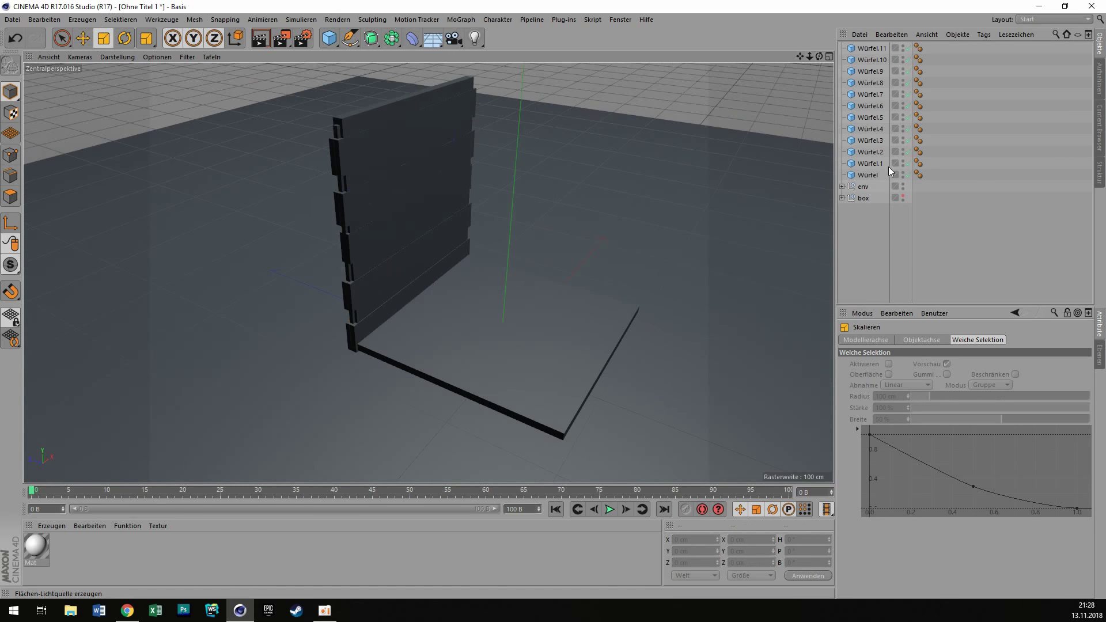
key("Delete")
Tilt several wall boards slightly, including Würfel.5 and Würfel.3 by about three degrees.
left_click_drag(617, 105, 572, 135, "alt")
key("r")
left_click_drag(354, 132, 358, 135)
left_click(320, 174)
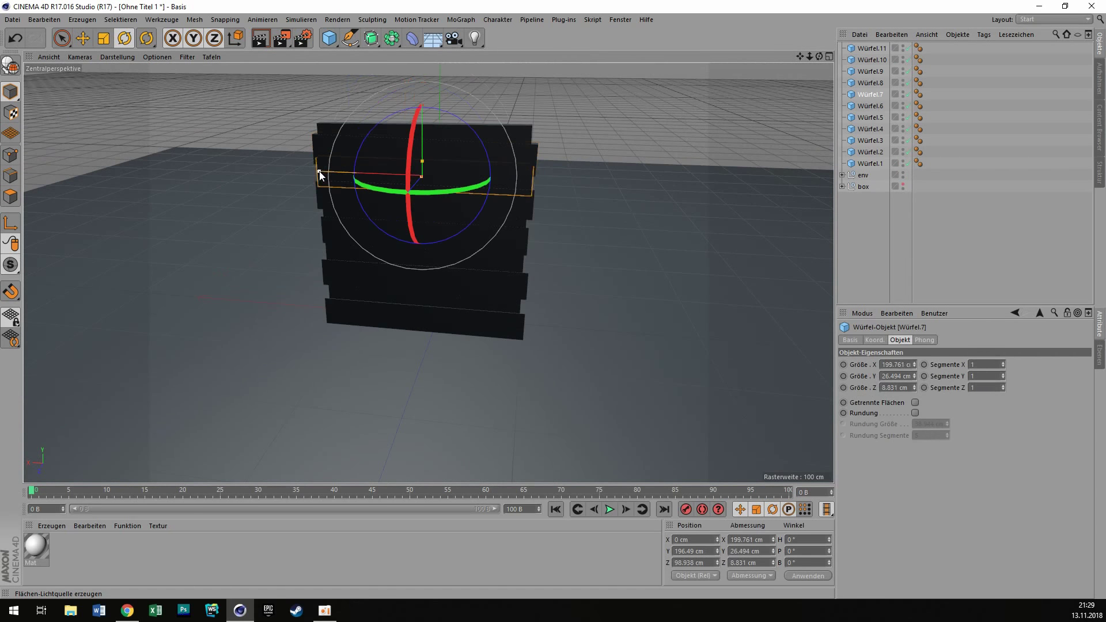
left_click(321, 198)
left_click(321, 222)
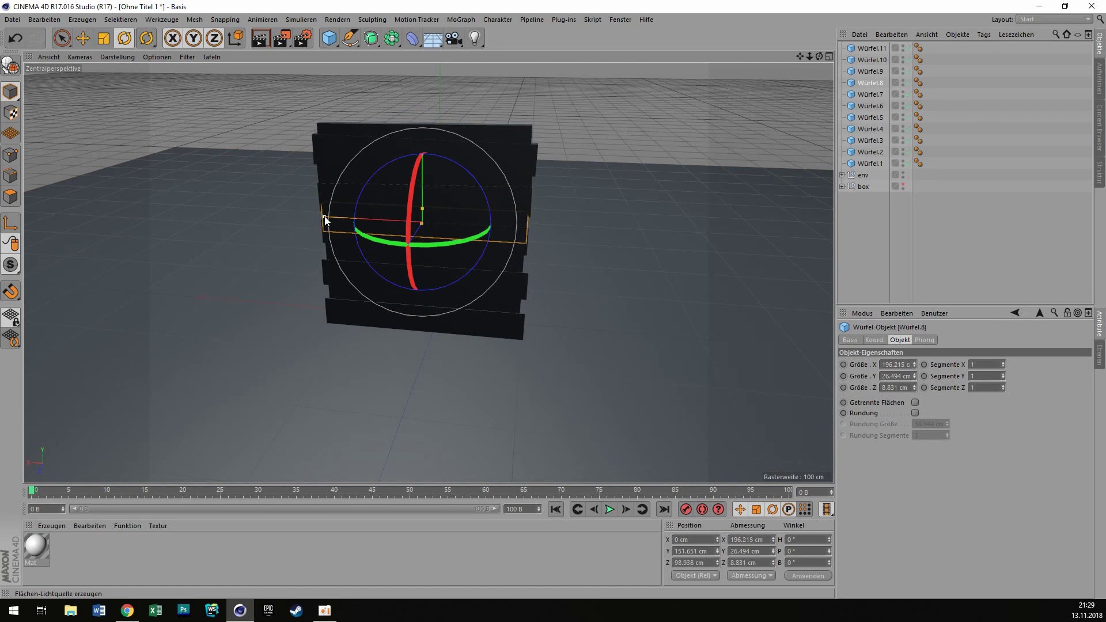
left_click(333, 255)
left_click(326, 277)
left_click_drag(356, 249, 334, 313)
Slide the floor board toward the wall, then group all the boards under a new null.
left_click(590, 123)
mouse_move(589, 123)
left_mouse_down("alt")
mouse_move(428, 272)
mouse_move(433, 326)
left_mouse_up("alt")
left_click(433, 326)
key("e")
left_click_drag(518, 347, 406, 310)
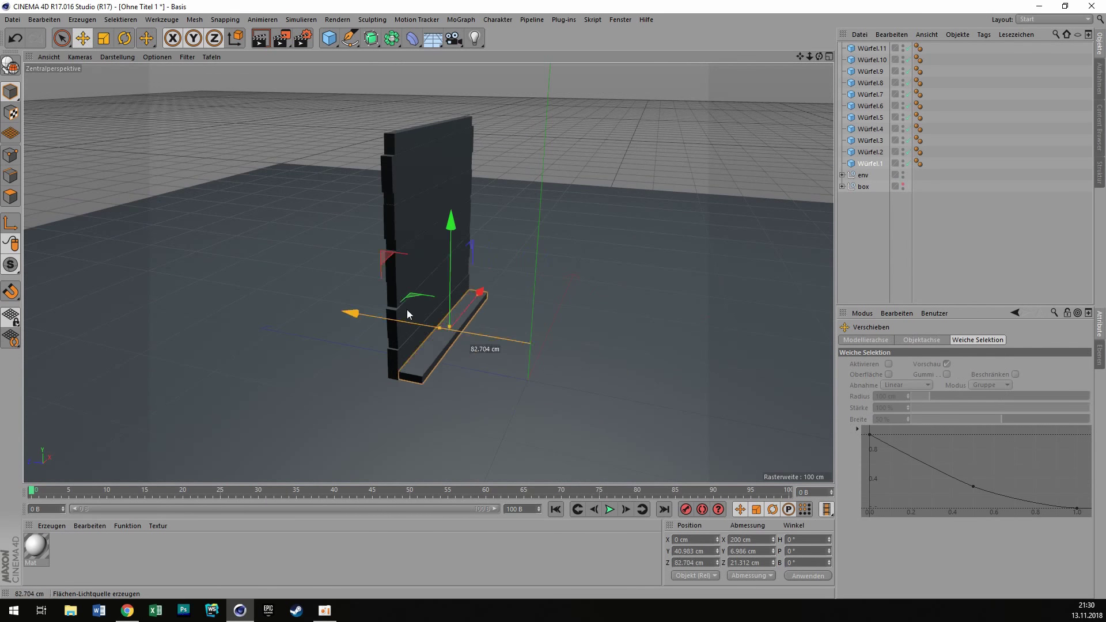
key("e")
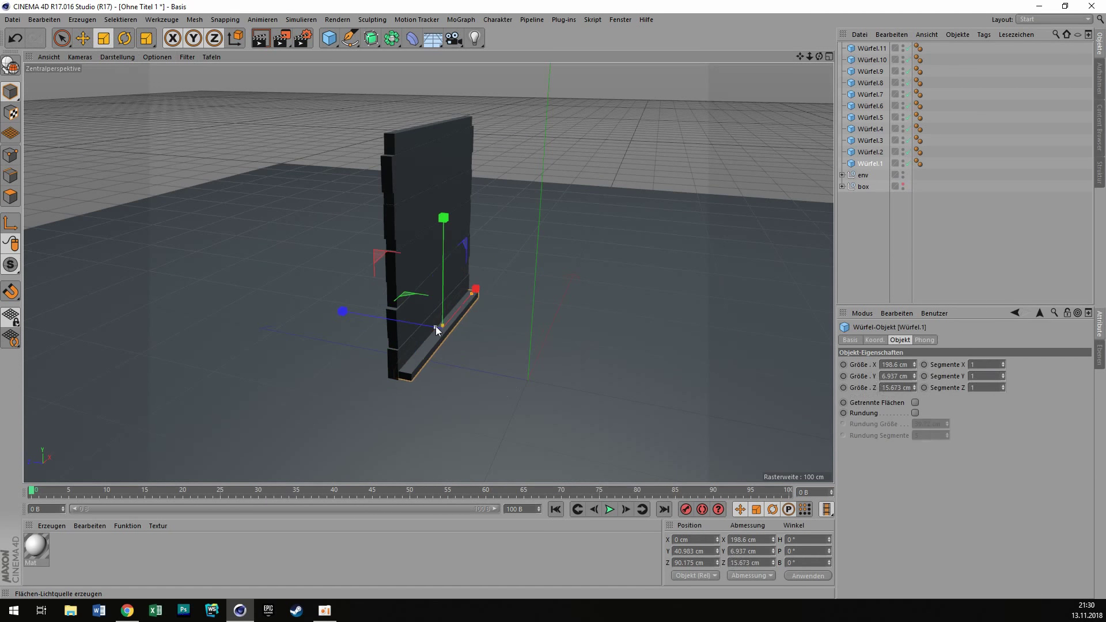
left_click_drag(927, 43, 932, 166)
key("alt+g")
Rename the group 'side', then copy it and lay the copy flat as a base panel.
double_click(863, 48)
type("side")
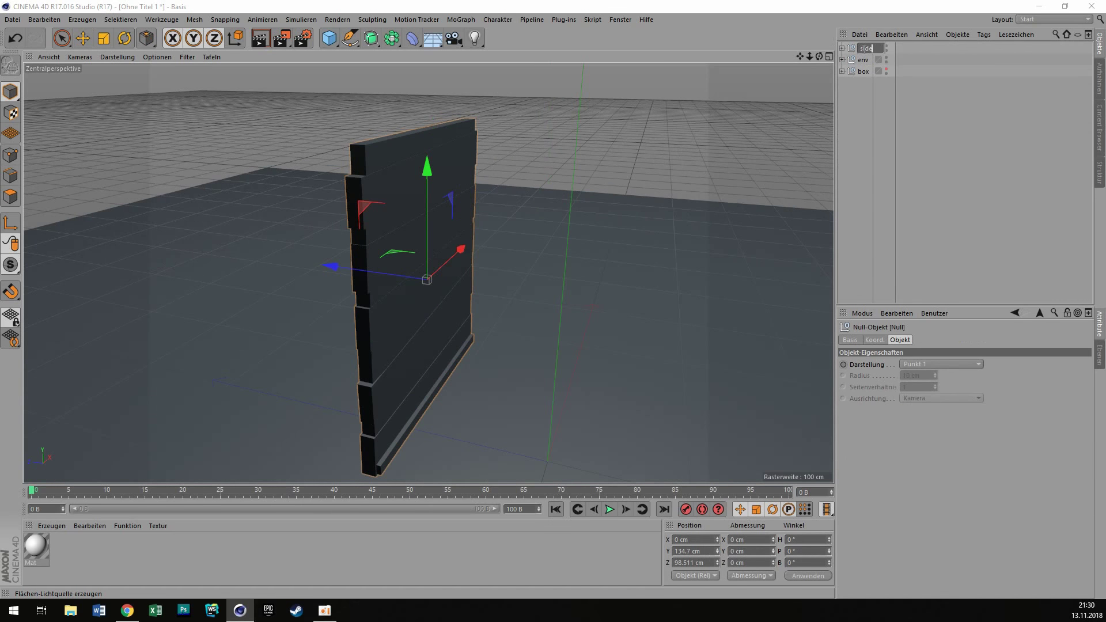
key("Return")
key("ctrl+c")
key("ctrl+v")
key("r")
key("e")
mouse_move(505, 293)
left_mouse_down()
mouse_move(613, 374)
mouse_move(613, 391)
left_mouse_up()
left_click_drag(818, 56, 820, 59)
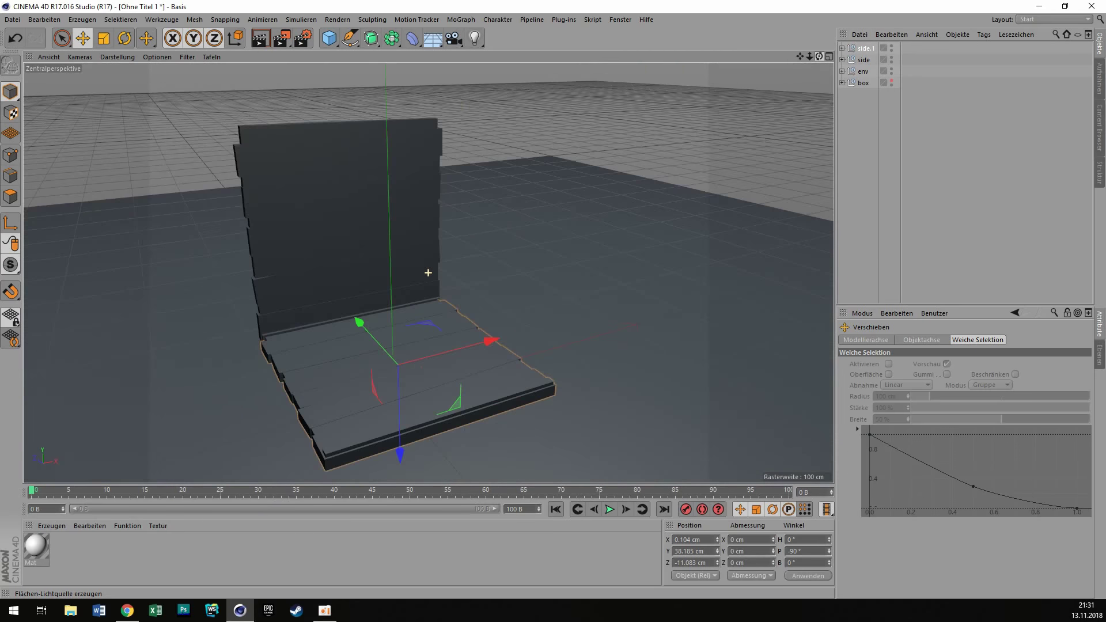
Copy the side wall, turn it a quarter turn, and slide it into place as the right wall.
left_click(863, 59)
key("ctrl+c")
key("ctrl+v")
key("r")
left_click_drag(403, 248, 357, 248)
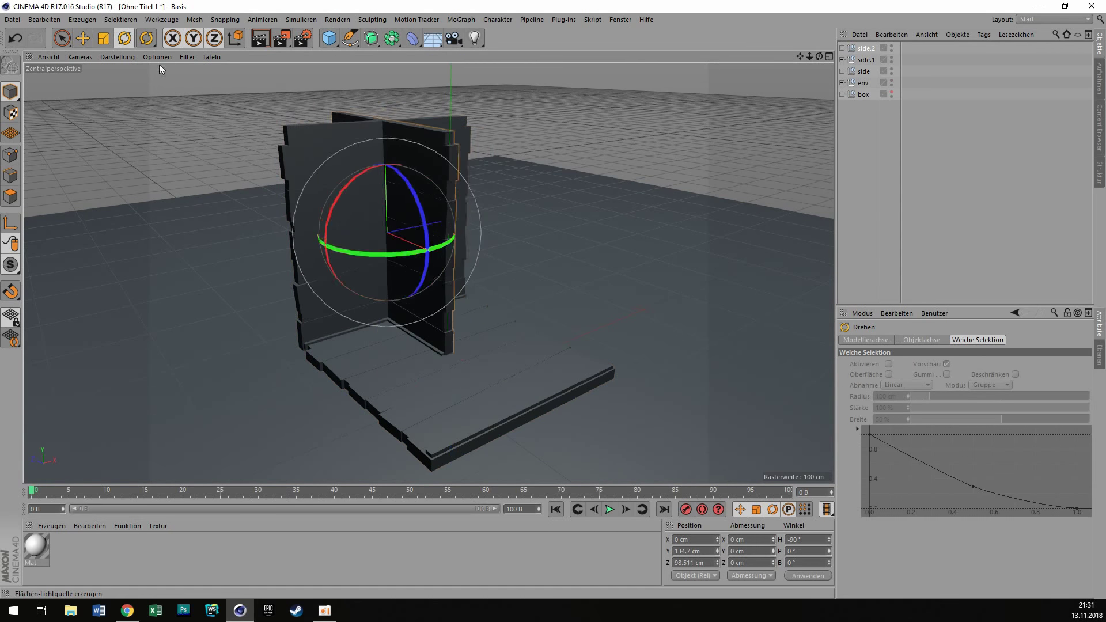
key("e")
left_click_drag(518, 288, 583, 231)
left_click_drag(427, 271, 411, 269, "alt")
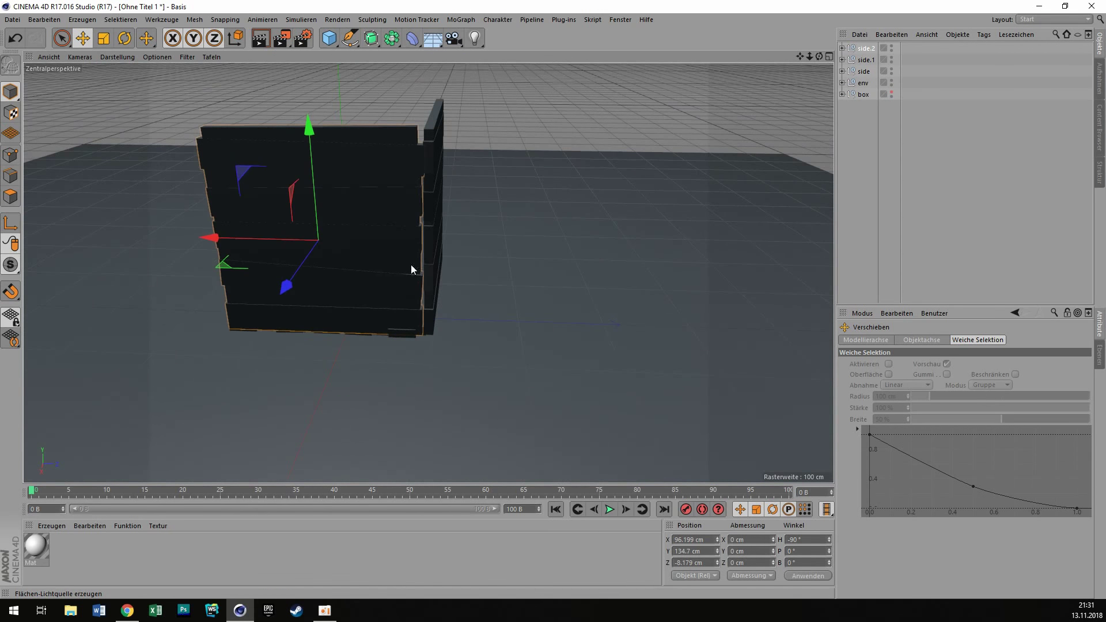
Paste another copy of the side panels and flip it around for the opposite side.
mouse_move(546, 123)
left_mouse_down("alt")
mouse_move(425, 283)
mouse_move(249, 339)
left_mouse_up("alt")
left_click(248, 338)
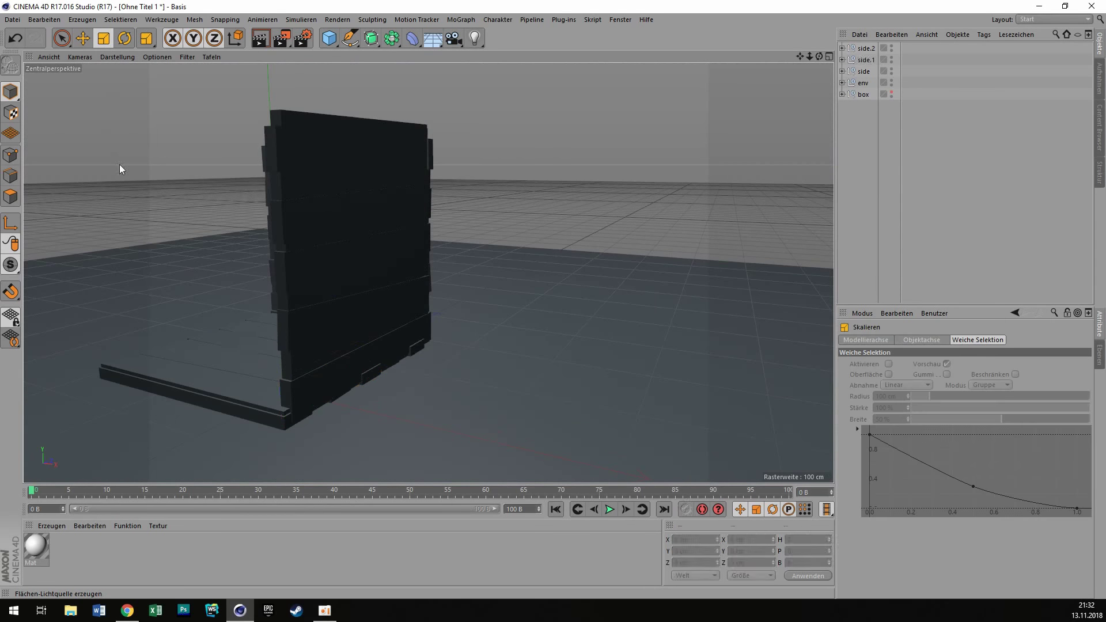
left_click(118, 120)
left_click_drag(818, 56, 818, 65)
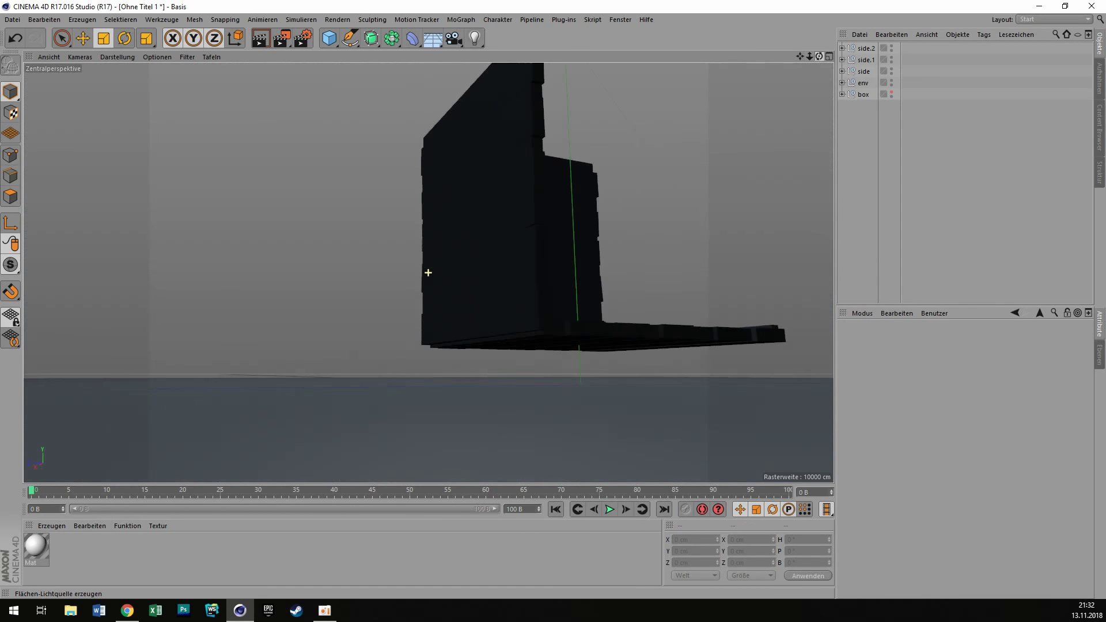
key("ctrl+v")
key("r")
mouse_move(553, 270)
left_mouse_down()
mouse_move(495, 295)
mouse_move(527, 311)
mouse_move(424, 321)
mouse_move(488, 328)
mouse_move(428, 273)
mouse_move(403, 225)
left_mouse_up()
Snap the copied panel flush against the box corner and deselect it.
key("e")
left_click_drag(403, 225, 400, 221)
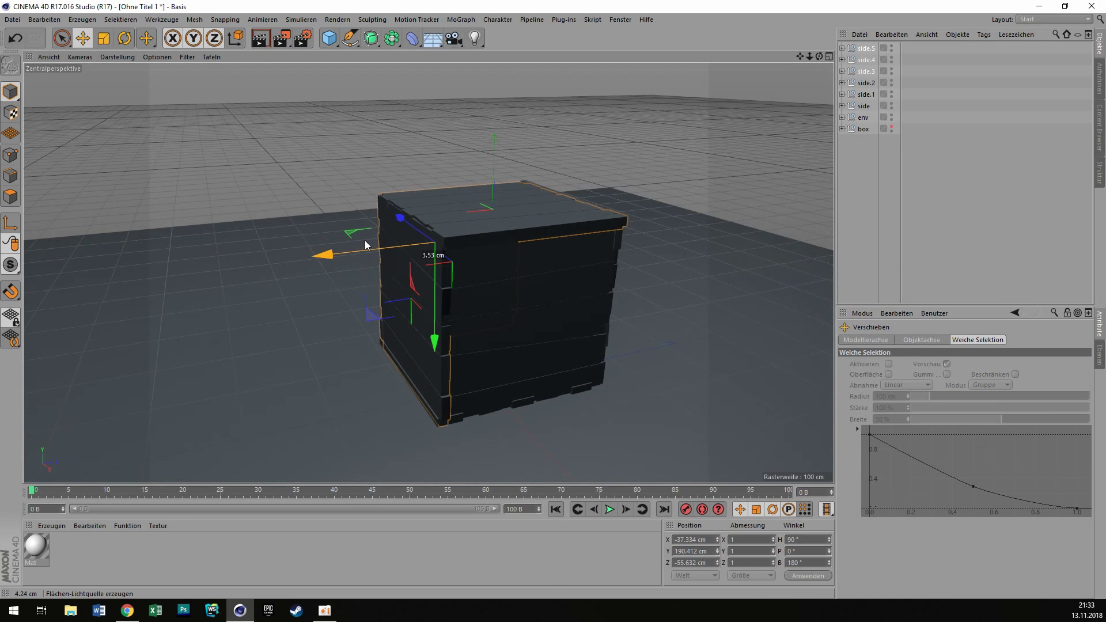
key("ctrl+shift+a")
left_click_drag(437, 295, 403, 242, "alt")
scroll(428, 269, "up", 5)
Inspect the box from above, checking the top plank and panels side.2 and side.4.
left_click(402, 241)
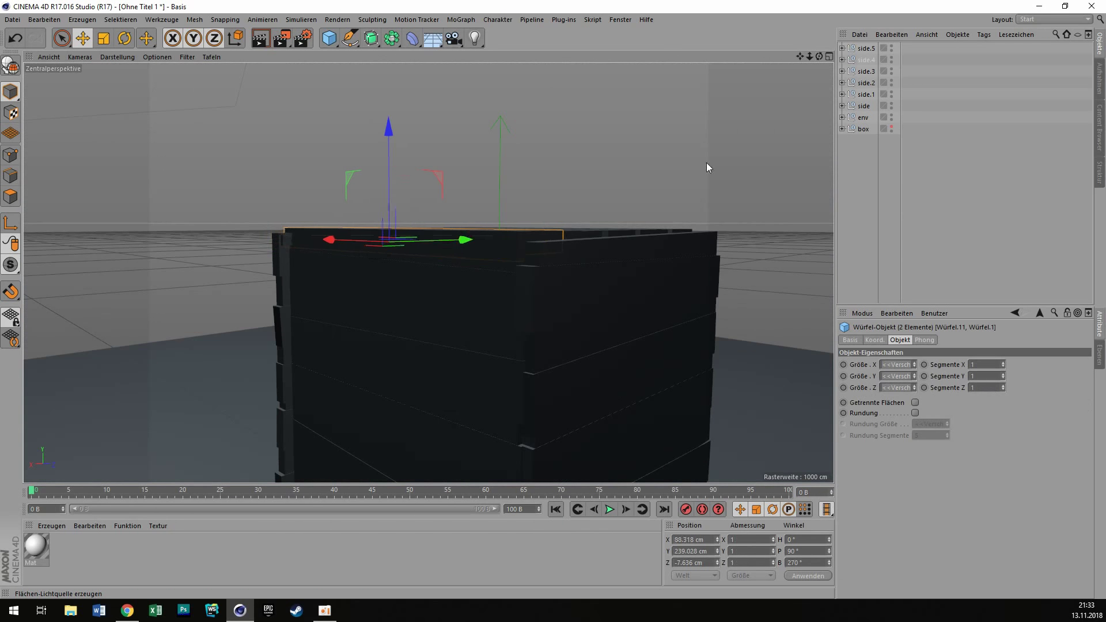
mouse_move(708, 166)
left_mouse_down("alt")
mouse_move(426, 271)
mouse_move(438, 253)
left_mouse_up("alt")
left_click(865, 82)
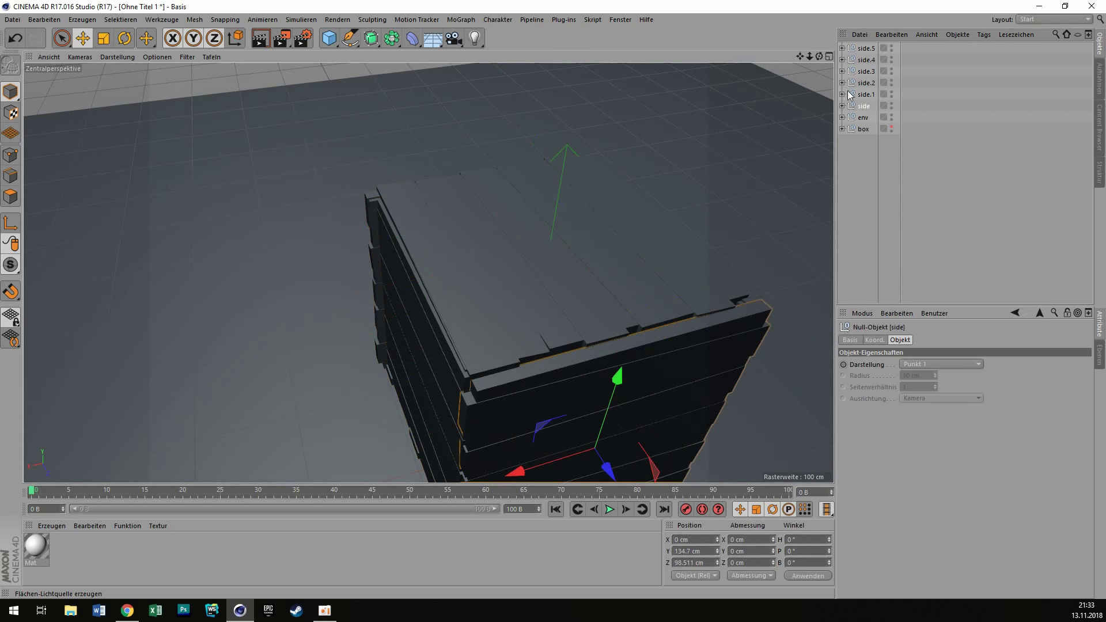
scroll(499, 216, "down", 3)
left_click(499, 215)
mouse_move(503, 225)
left_mouse_down("alt")
mouse_move(427, 271)
mouse_move(301, 235)
left_mouse_up("alt")
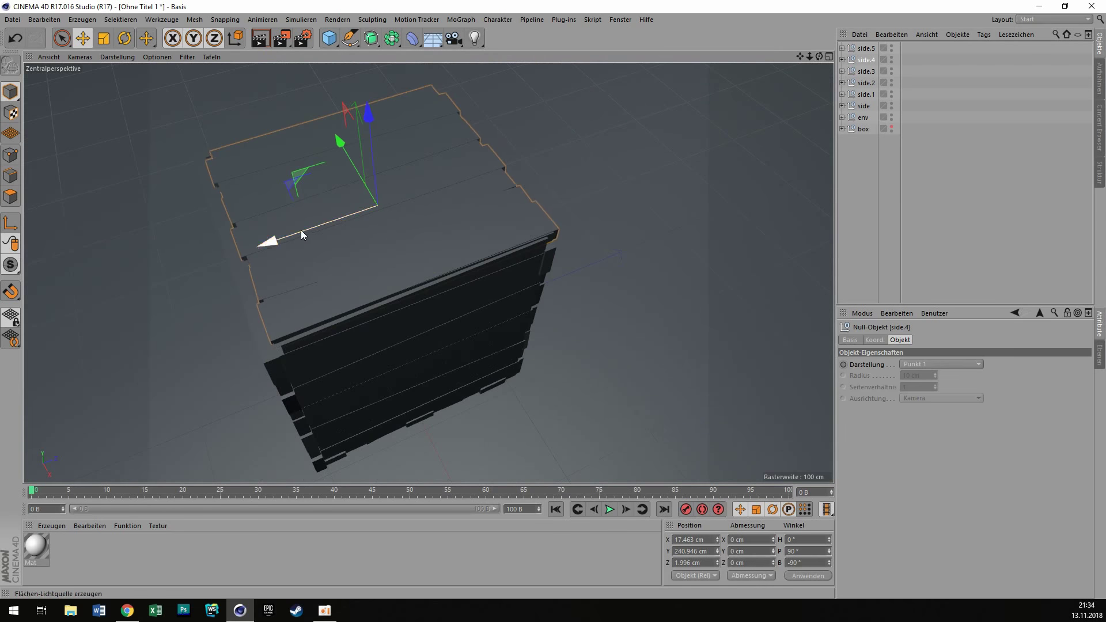
left_click(300, 234)
Look under the box from a low angle, then zoom out to see it on the floor.
left_click_drag(375, 190, 407, 259, "alt")
left_click(358, 177)
mouse_move(358, 178)
left_mouse_down("alt")
mouse_move(427, 272)
mouse_move(708, 282)
left_mouse_up("alt")
left_click(708, 283)
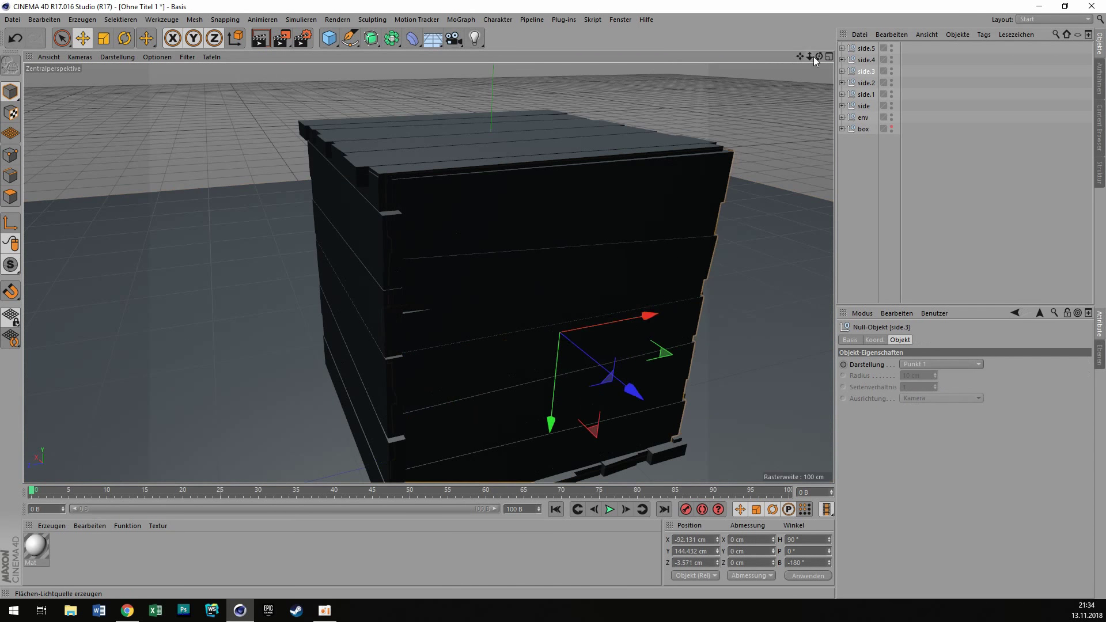
left_click_drag(813, 56, 852, 81)
left_click(914, 105)
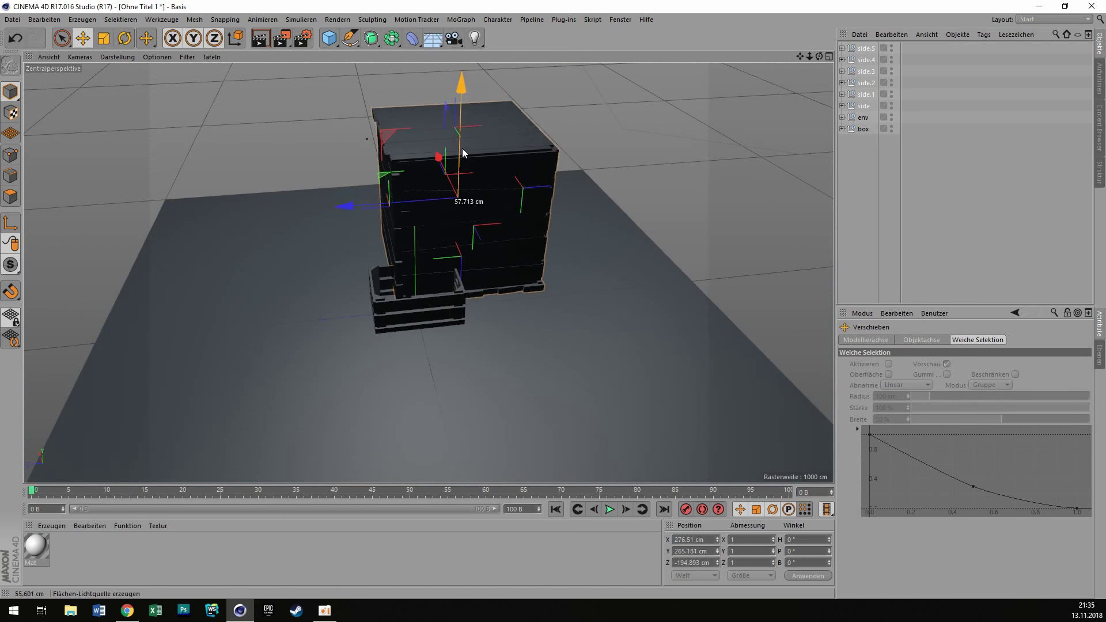
Test-render the crate beside the small crate, then place a copied side panel next to the box.
left_click(261, 38)
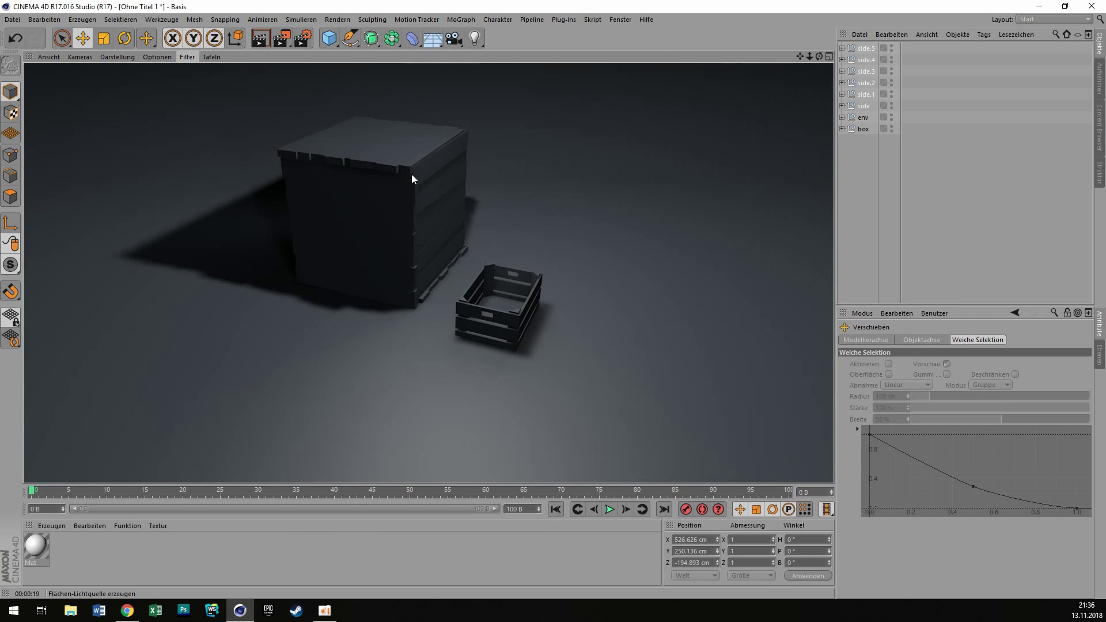
left_click(866, 94)
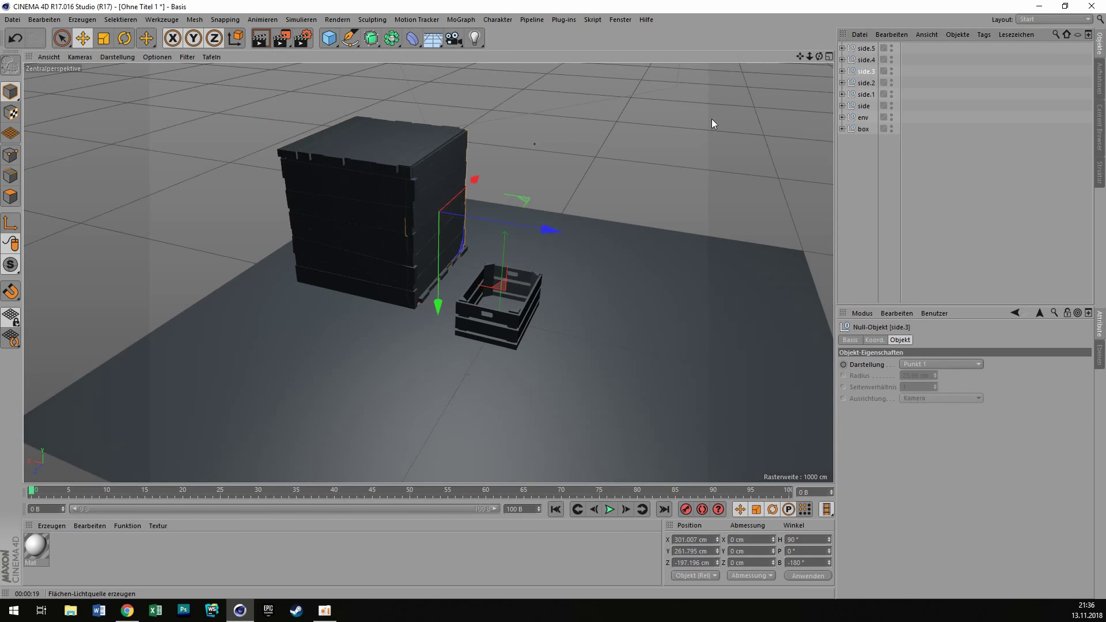
left_click_drag(525, 167, 464, 213, "ctrl")
Tilt the side.6 panel and lean it against the crate, turning it slightly in top view.
left_click(448, 294)
key("r")
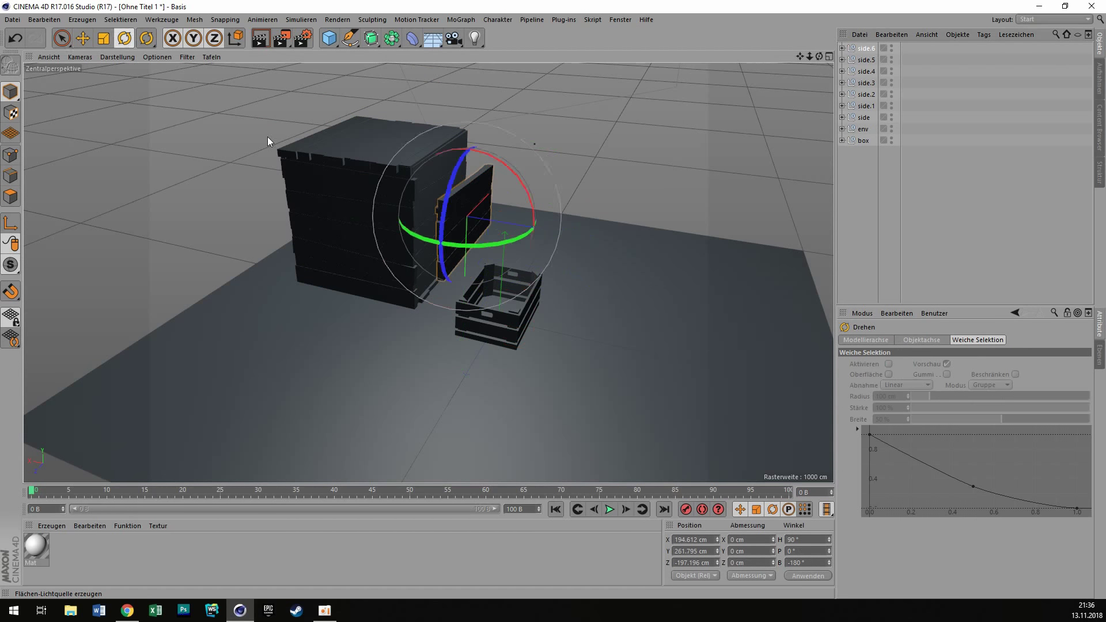
left_click_drag(267, 136, 277, 149)
key("e")
left_click_drag(506, 260, 547, 260)
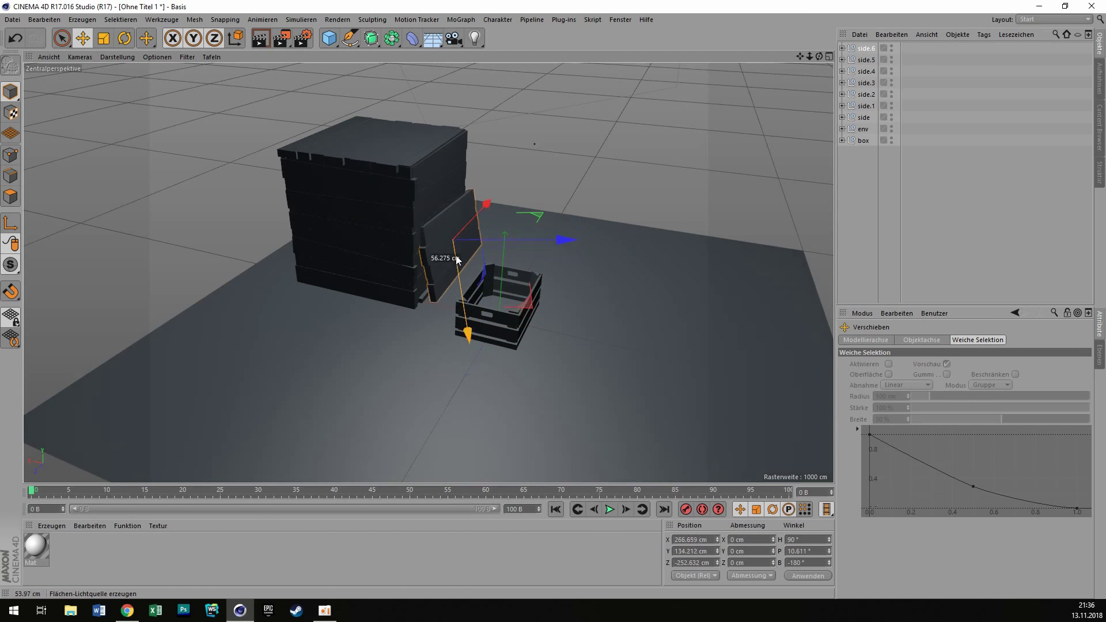
middle_click(579, 261)
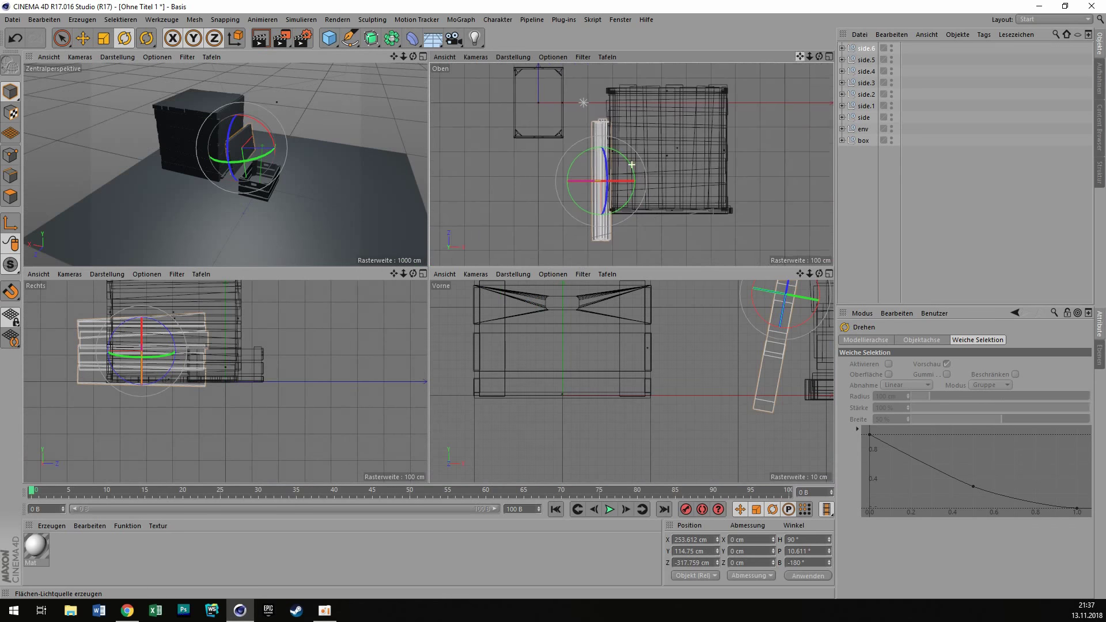
left_click_drag(611, 230, 641, 185)
key("e")
Turn the whole big crate group slightly on the floor and slide it to a new spot.
left_click(711, 202)
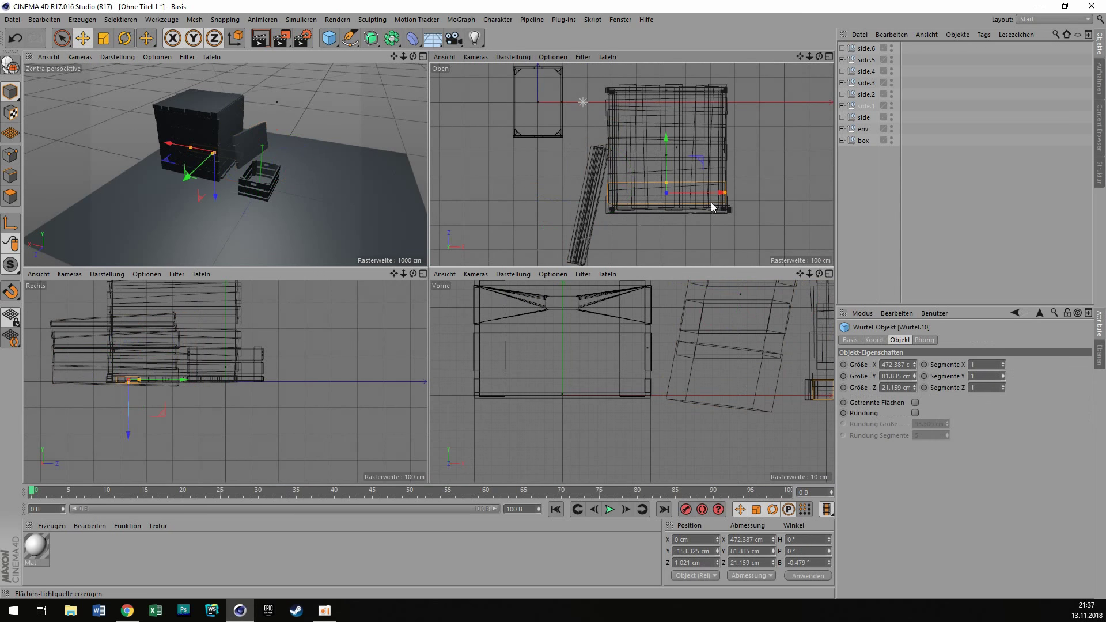
key("ctrl+a")
key("r")
left_click_drag(489, 180, 507, 207)
key("e")
mouse_move(193, 115)
left_mouse_down()
mouse_move(208, 129)
mouse_move(206, 95)
left_mouse_up()
key("ctrl+shift+a")
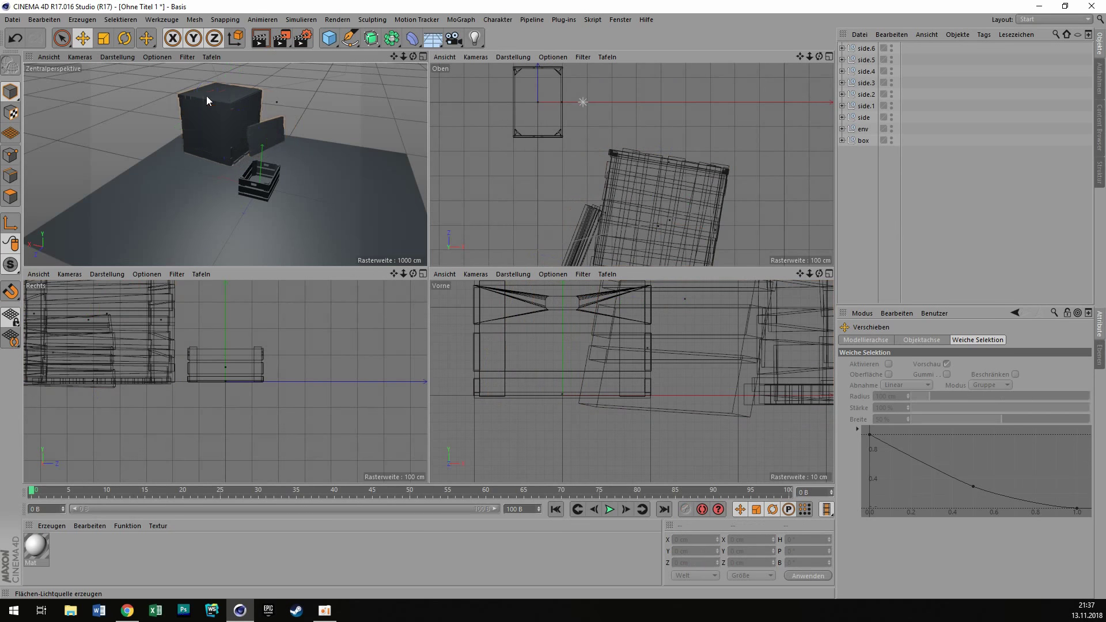
middle_click(207, 95)
Adjust individual crate boards, lengthening a lower side board toward the left.
left_click(453, 248)
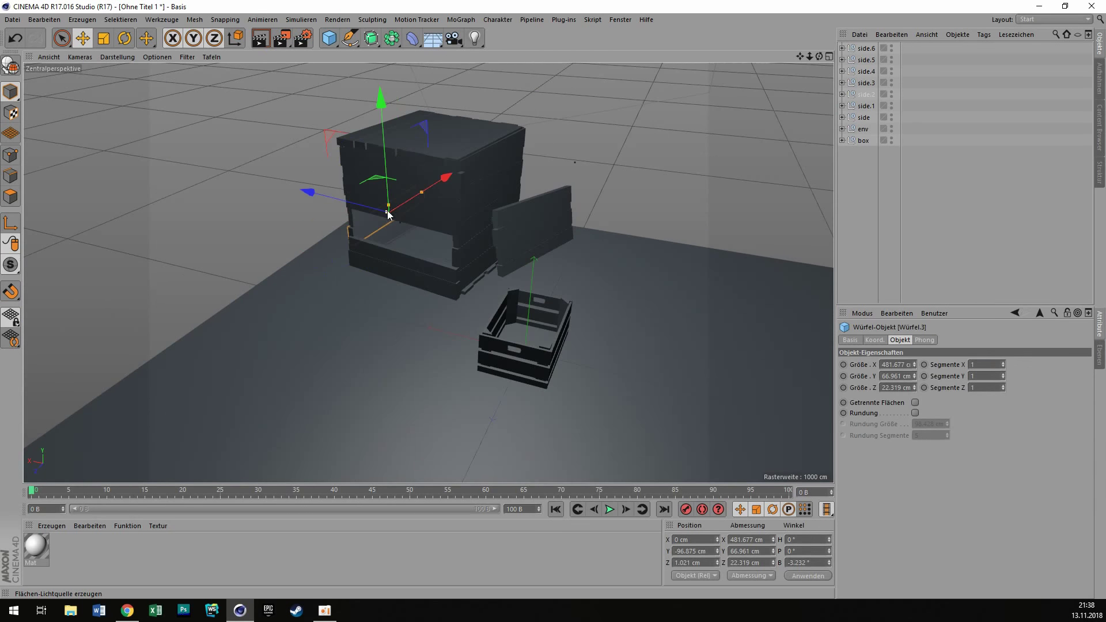
left_click(402, 129)
scroll(368, 123, "up", 3)
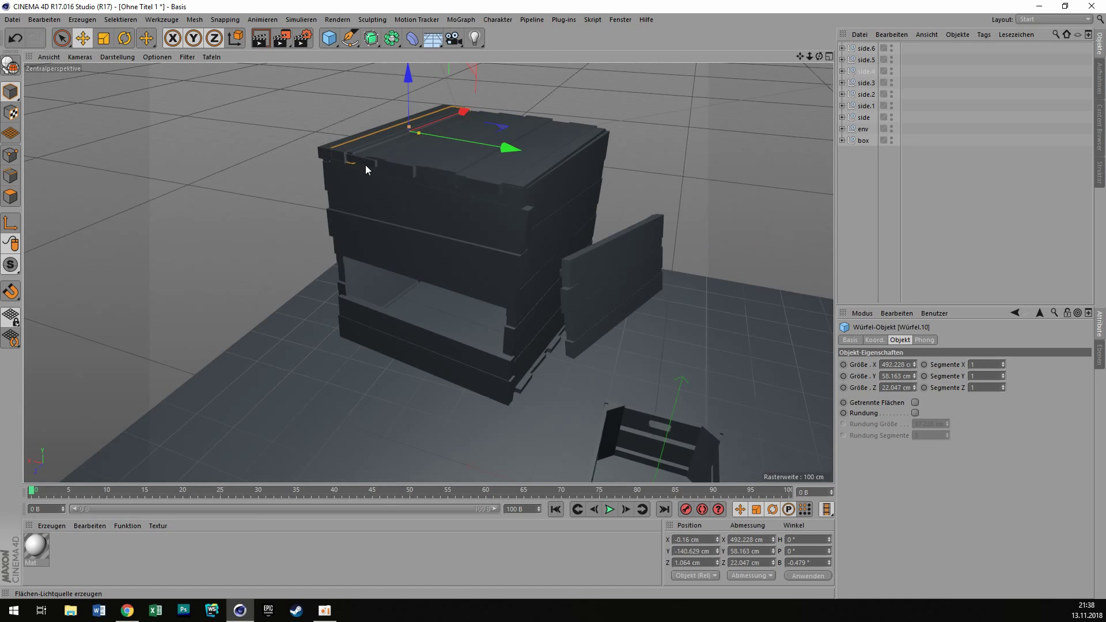
scroll(365, 164, "down", 3)
left_click(401, 264)
left_click_drag(362, 281, 354, 275)
key("r")
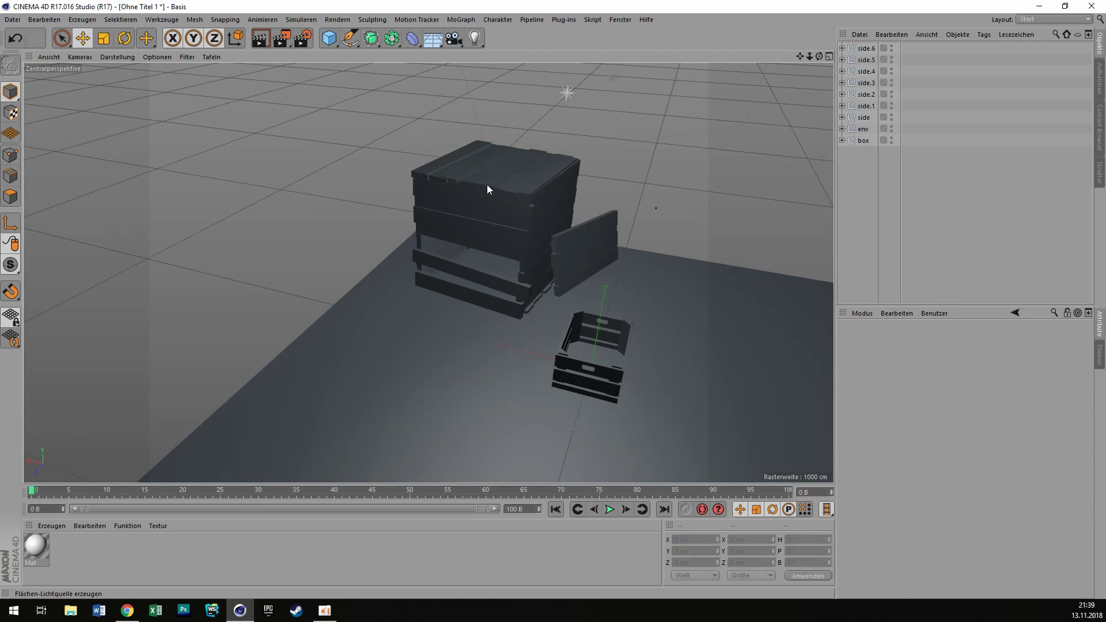
Pull a small-crate copy forward, lift it onto the stack, turn it, and shift the stack along X.
left_click_drag(488, 411, 534, 348, "ctrl")
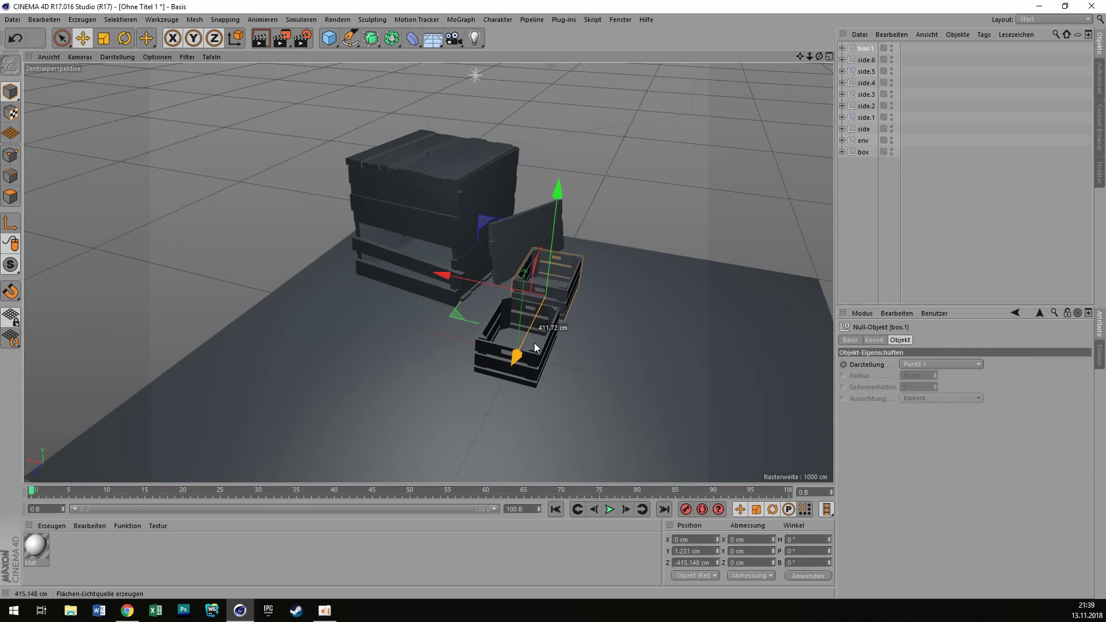
left_click_drag(556, 196, 561, 130, "ctrl")
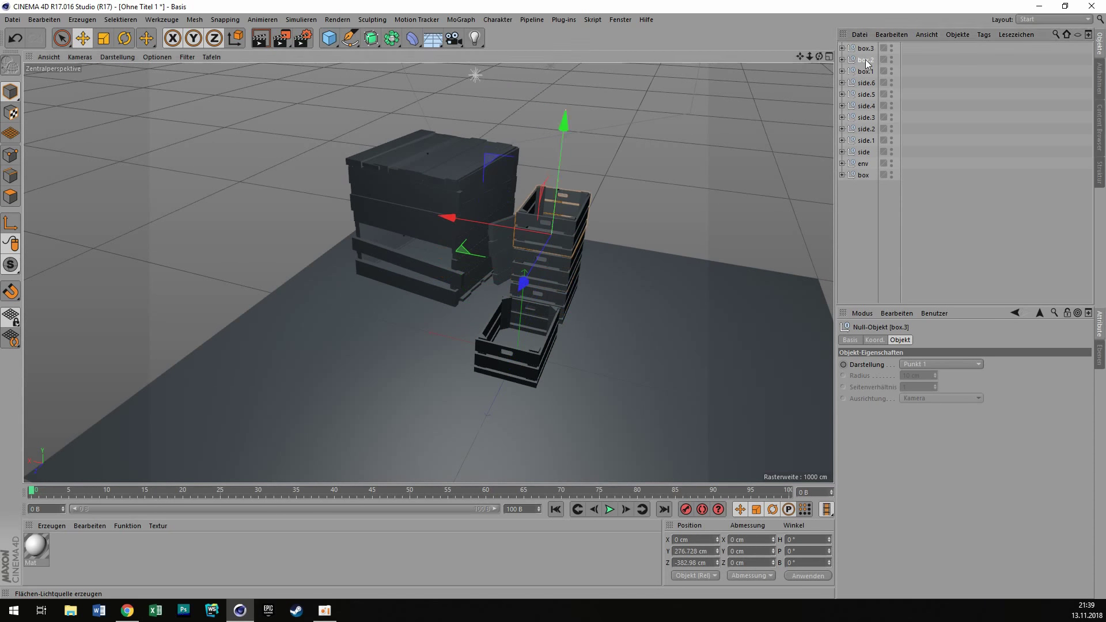
key("r")
scroll(575, 346, "up", 5)
left_click_drag(575, 344, 699, 291)
key("e")
scroll(525, 337, "down", 2)
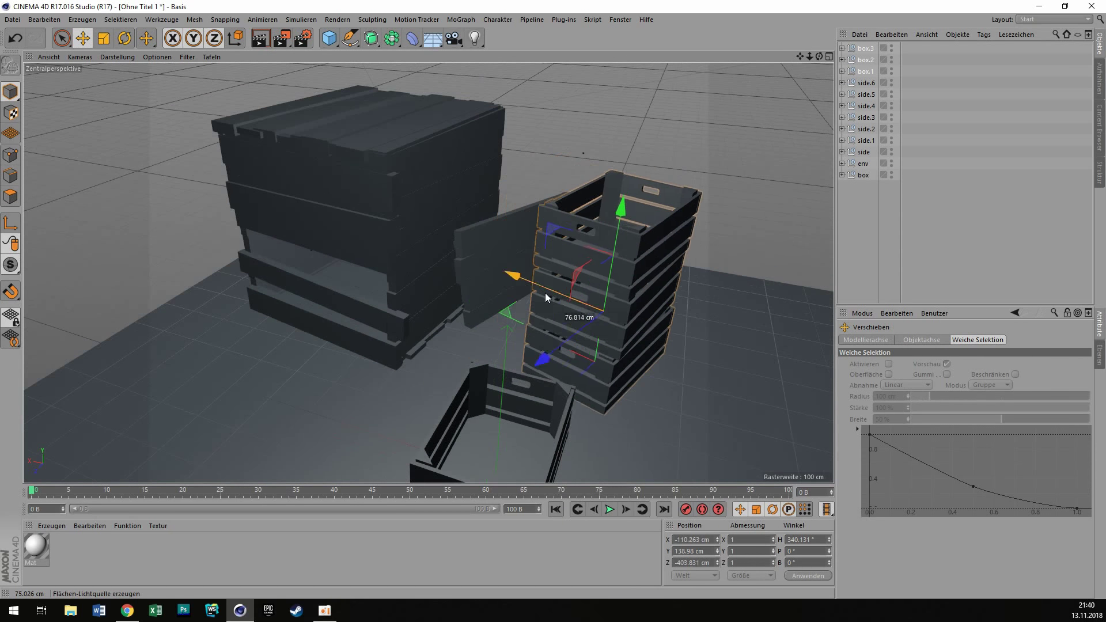
left_click_drag(545, 293, 547, 279)
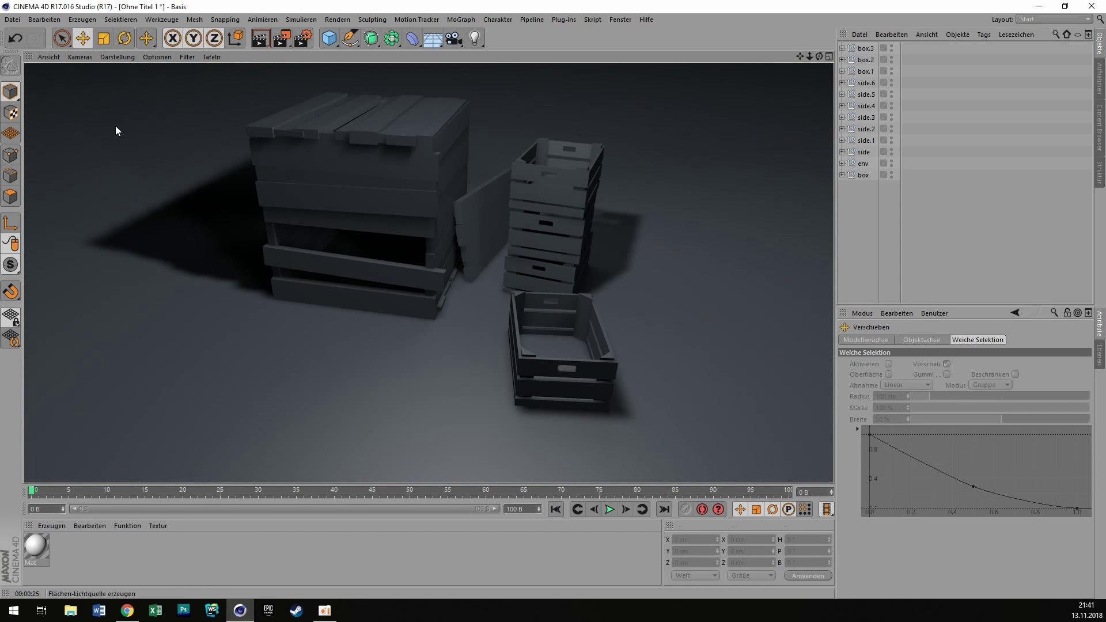
Scale the crate plank up to 109.5%.
key("t")
left_click_drag(128, 168, 104, 94)
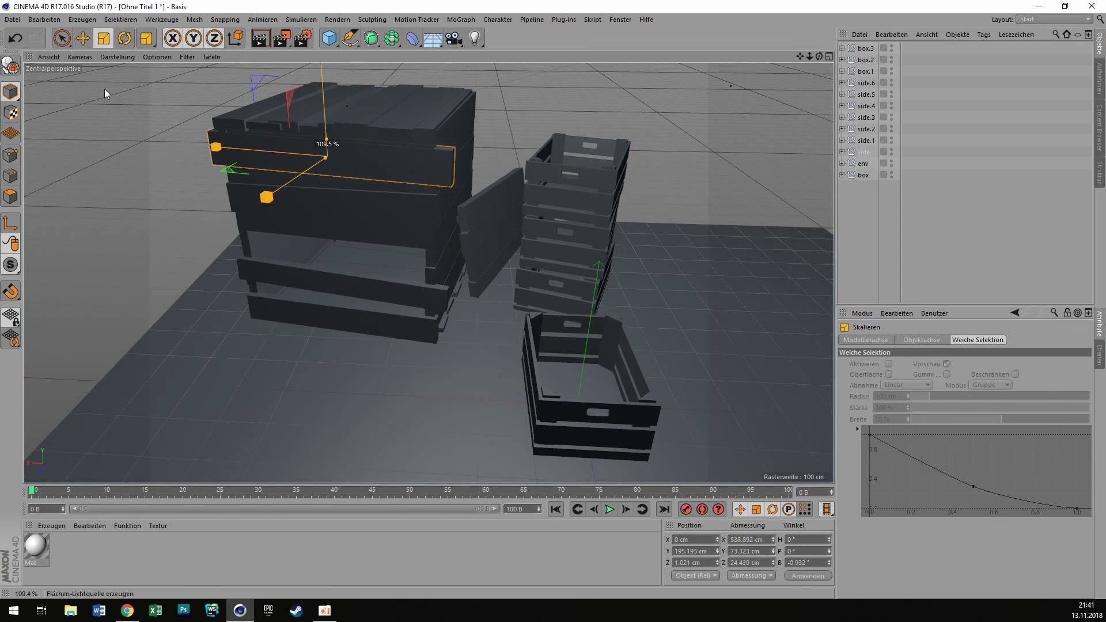
left_click(487, 257)
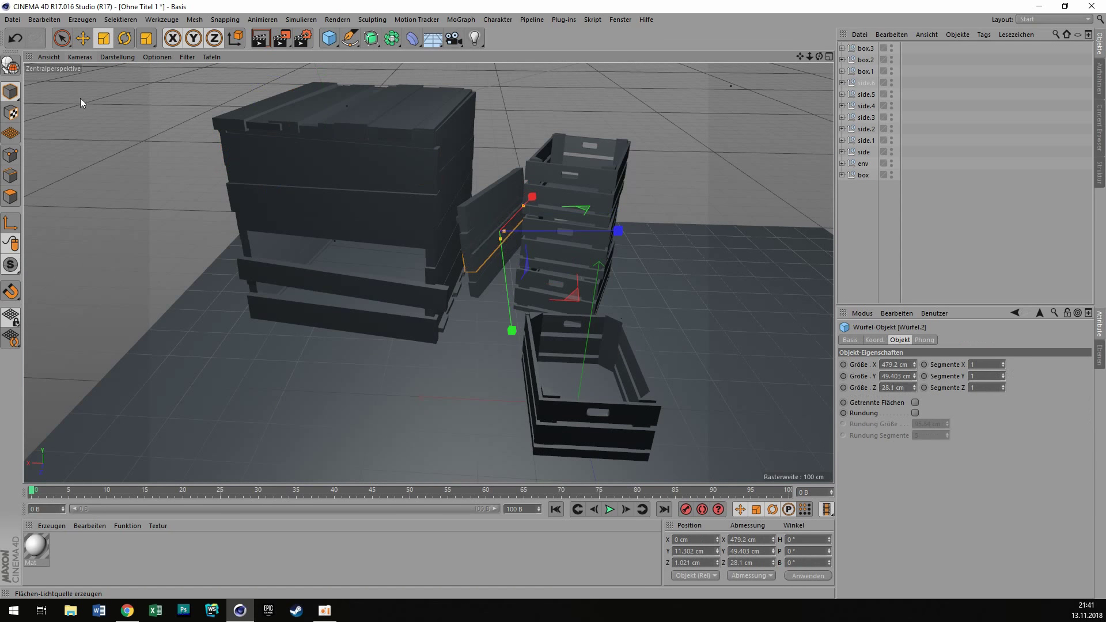
Paste a small crate copy, try tipping it beside the stack, and undo back to upright.
key("ctrl+v")
key("r")
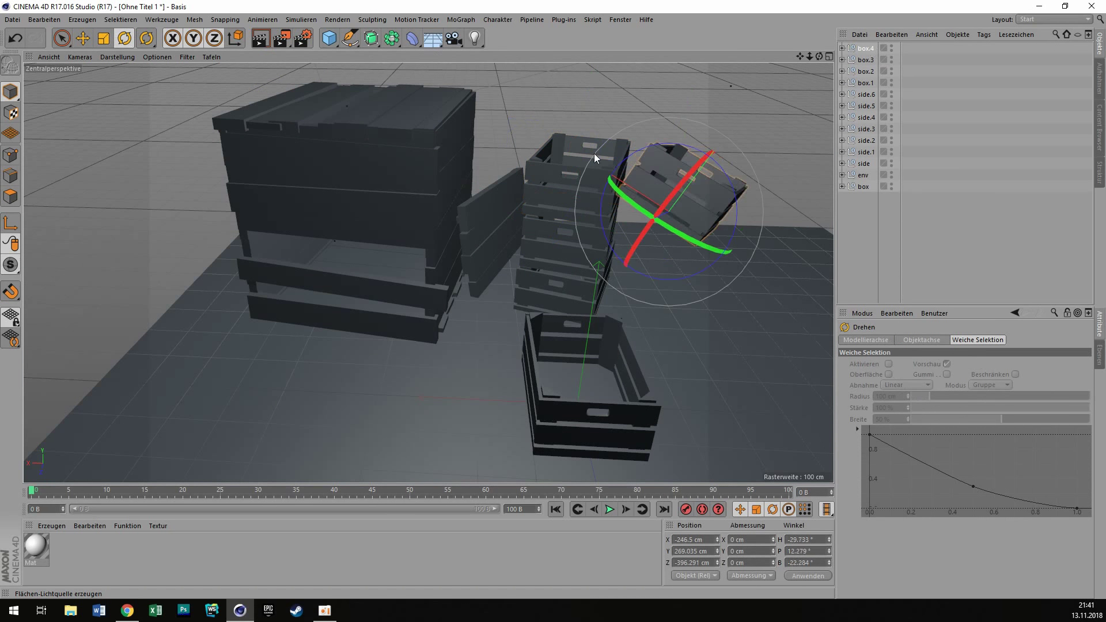
mouse_move(595, 159)
left_mouse_down()
mouse_move(708, 179)
mouse_move(608, 232)
left_mouse_up()
key("e")
key("r")
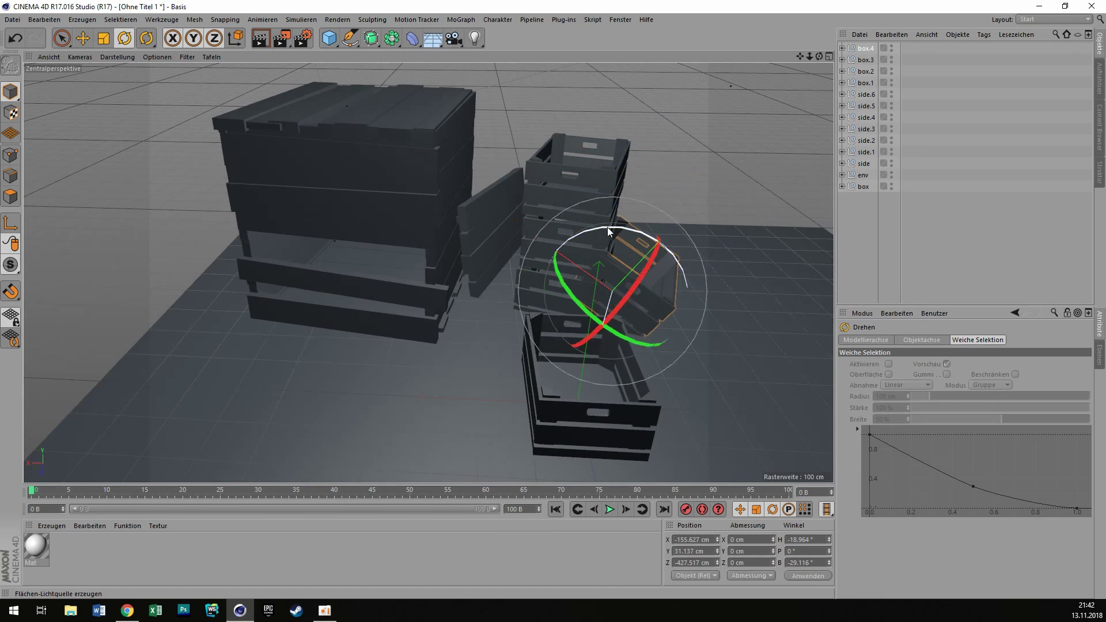
key("e")
key("ctrl+z")
key("ctrl+z")
key("ctrl+z")
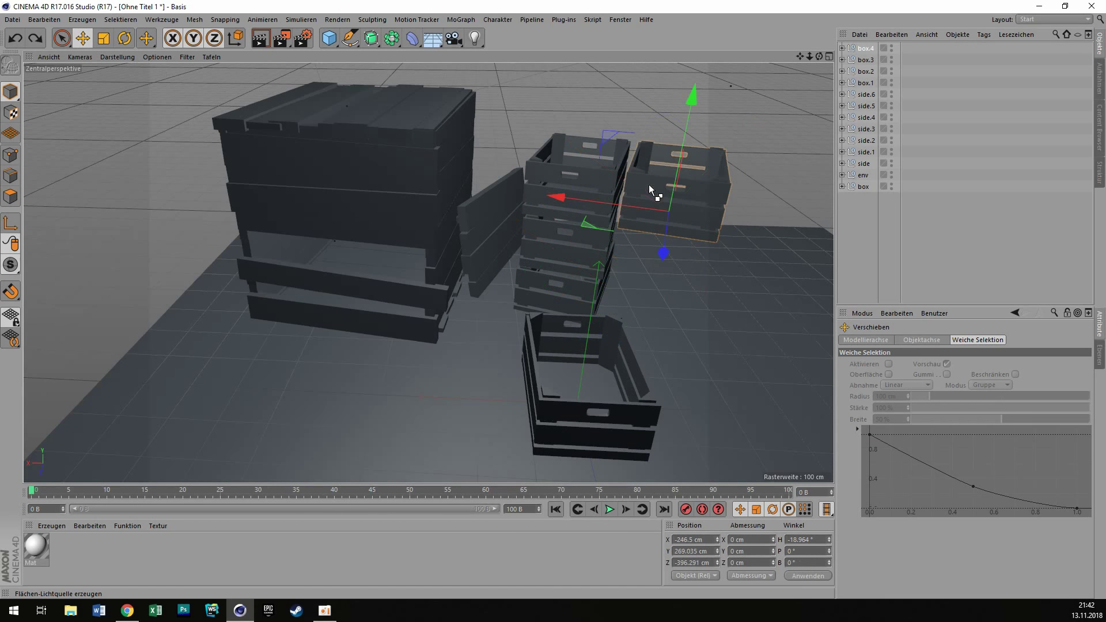
Tip the copied crate box.4 onto its side and slide it against the stack.
key("r")
left_click_drag(648, 188, 714, 281)
key("e")
key("r")
left_click_drag(680, 242, 706, 180)
key("e")
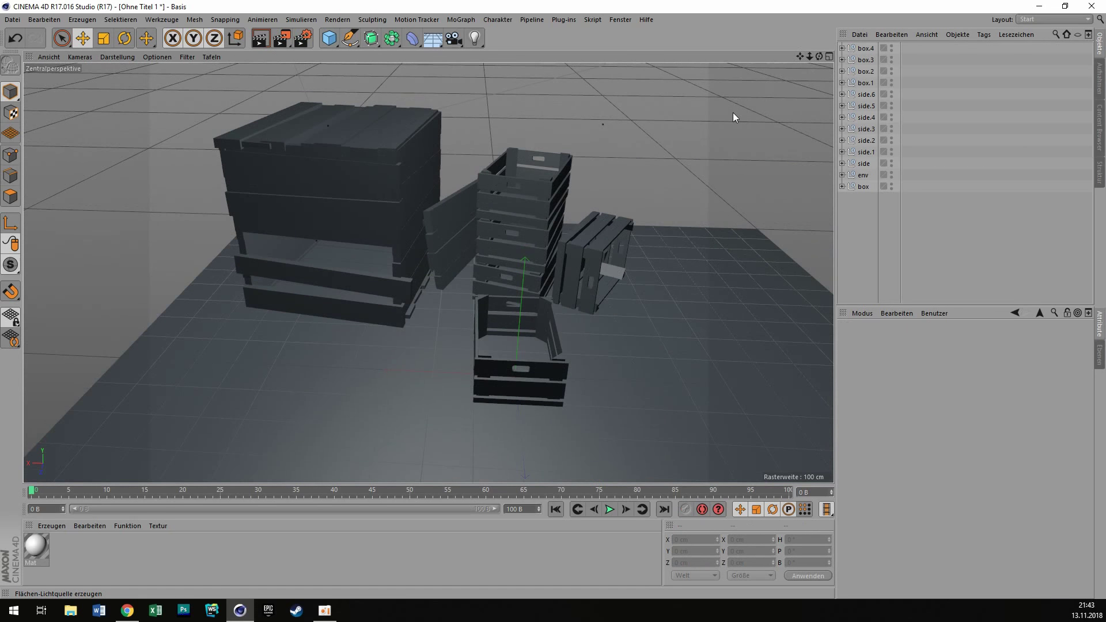
Move a lower board of the big crate up and paste copied boards into its open gap.
left_click(346, 266)
key("t")
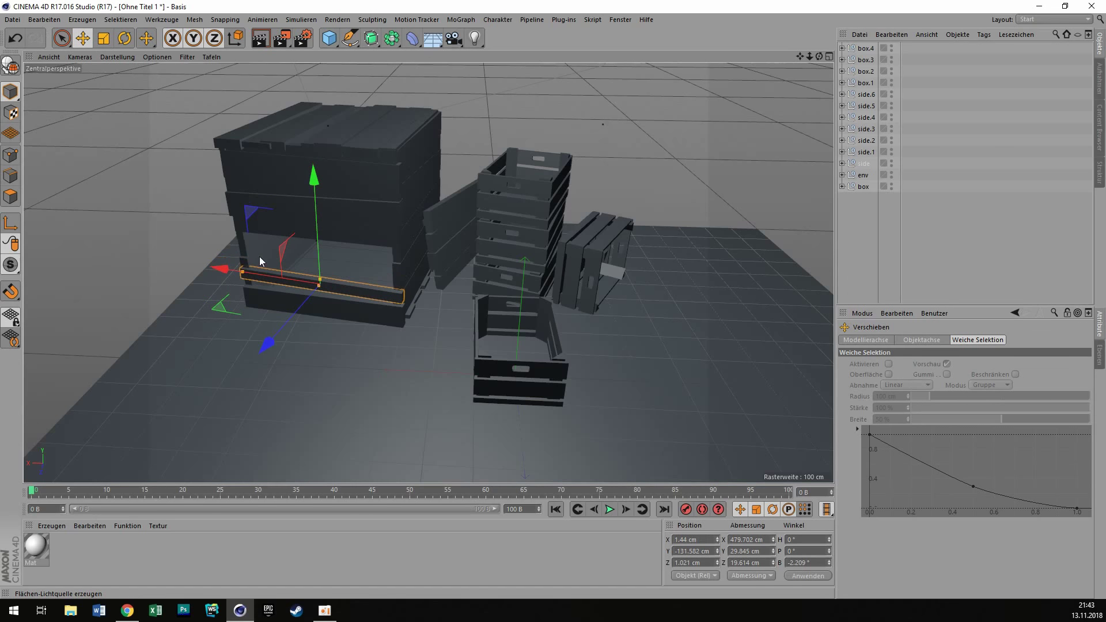
left_click_drag(259, 257, 314, 205)
left_click(528, 170)
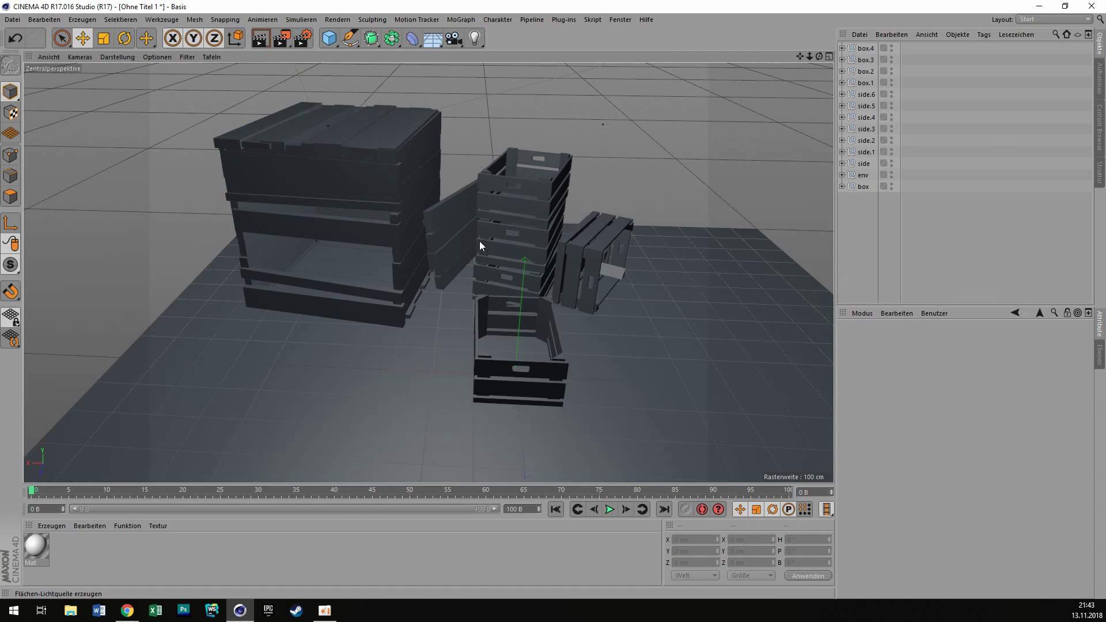
left_click(435, 222)
key("ctrl+v")
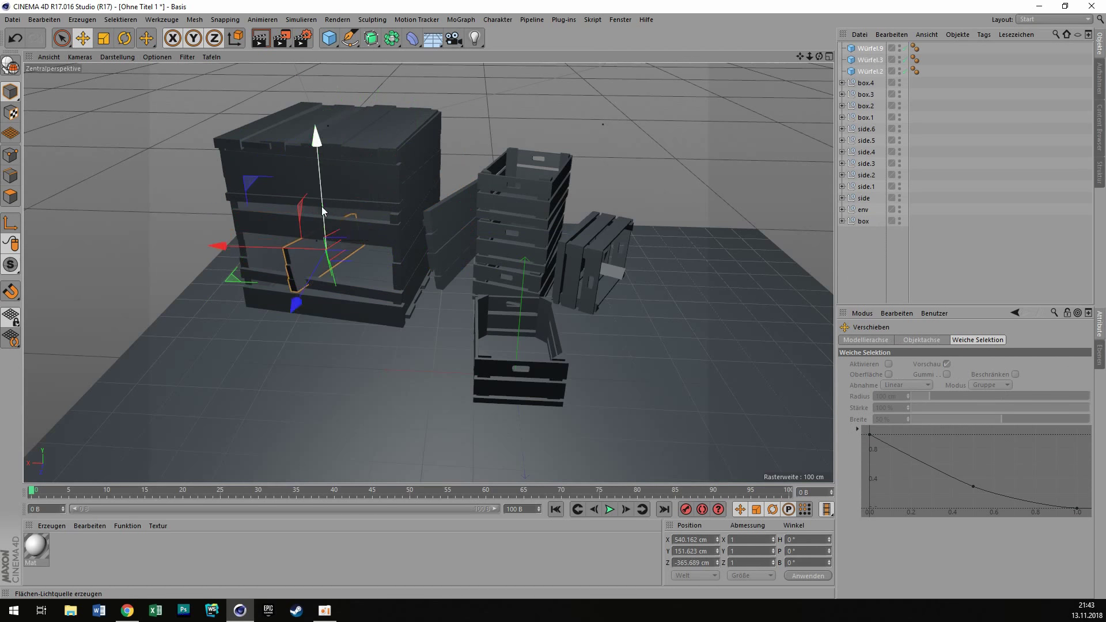
mouse_move(322, 206)
left_mouse_down()
mouse_move(323, 235)
mouse_move(281, 252)
left_mouse_up()
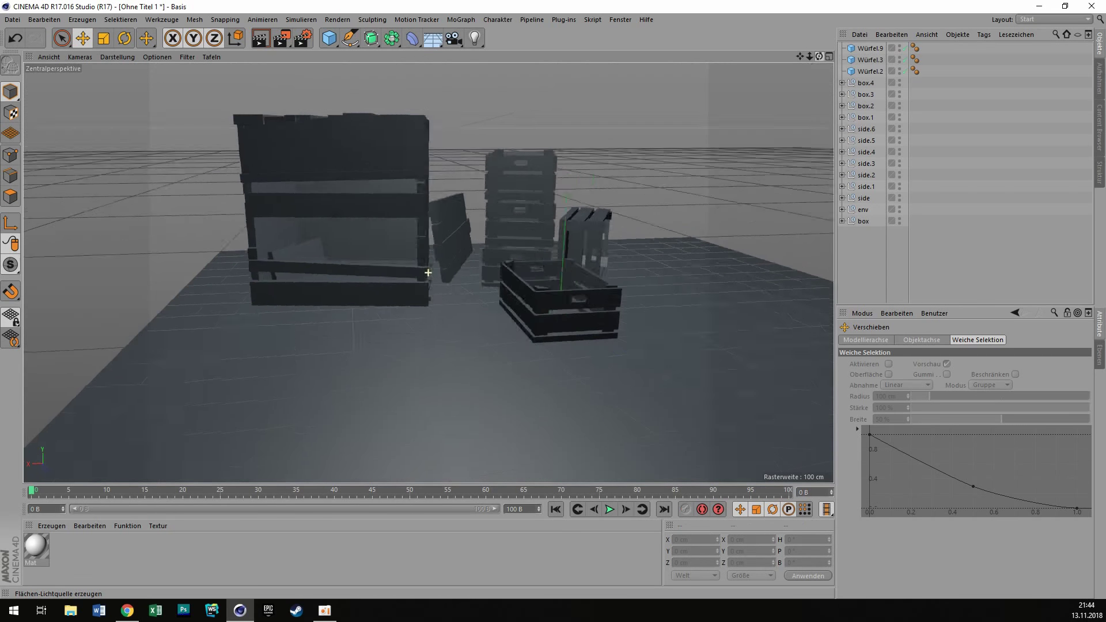
Lengthen a board on the big crate to about 105.5%, then check board Würfel.9.
left_click_drag(147, 216, 423, 164, "alt")
scroll(423, 164, "up", 5)
left_click(402, 128)
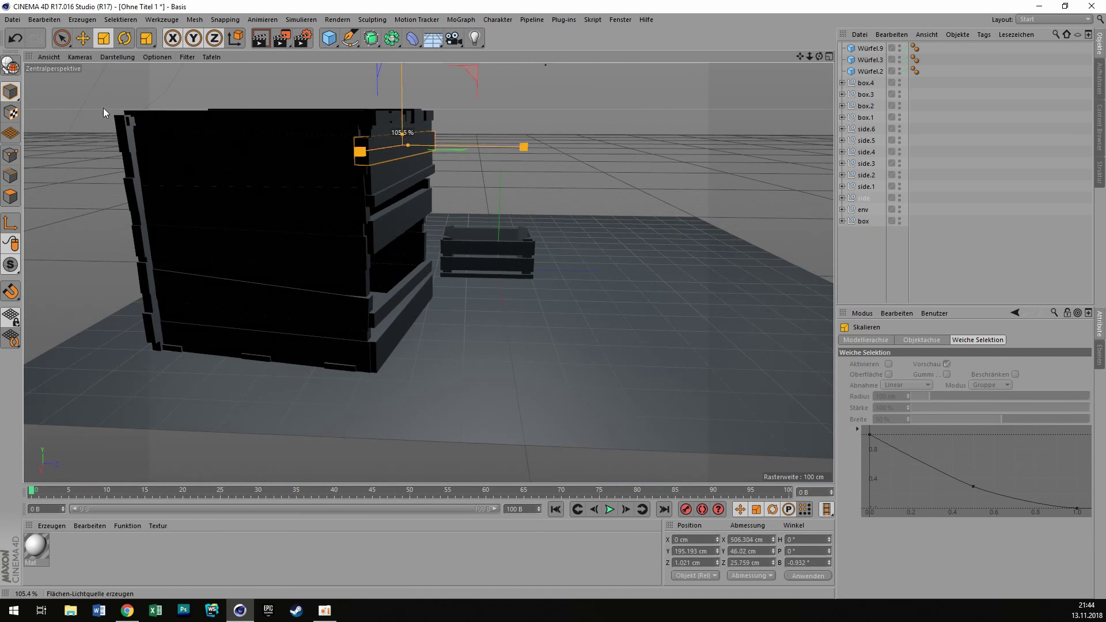
left_click_drag(402, 128, 109, 111, "alt")
scroll(109, 111, "down", 3)
left_click(371, 103)
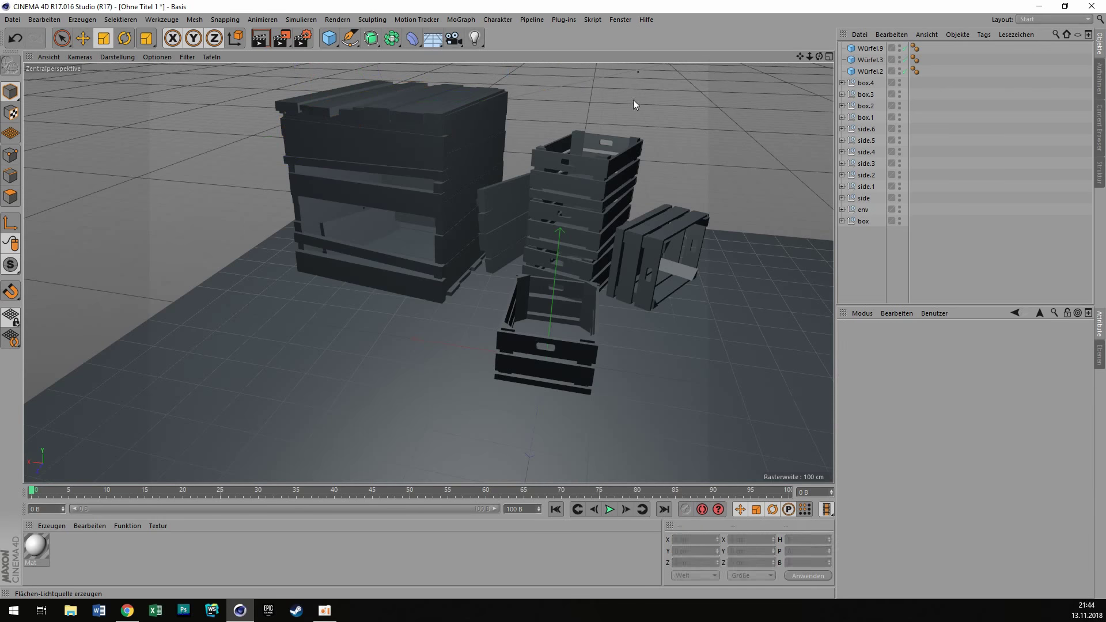
left_click(606, 105)
Add a point light to the scene and move it into another group.
left_click_drag(606, 105, 432, 267, "alt")
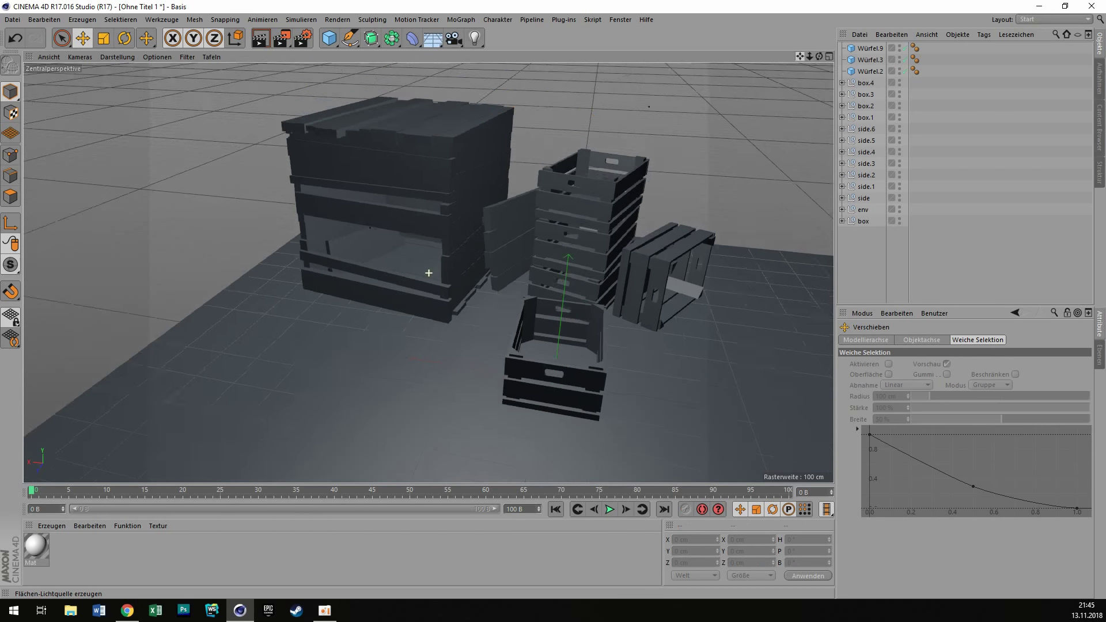
scroll(432, 267, "down", 5)
left_click(474, 38)
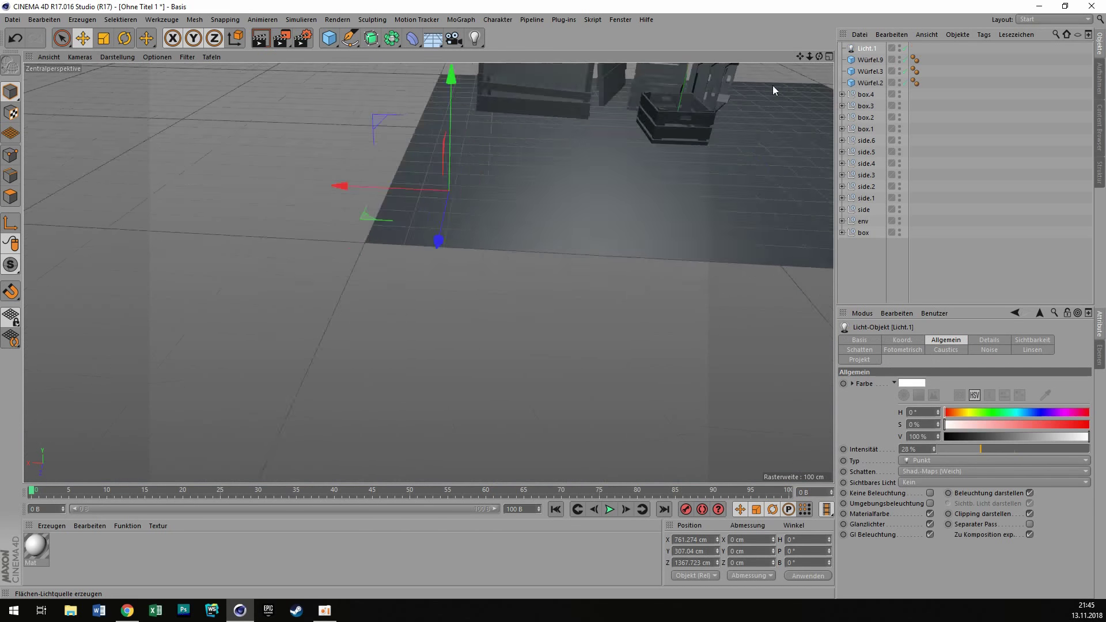
left_click_drag(865, 61, 866, 200)
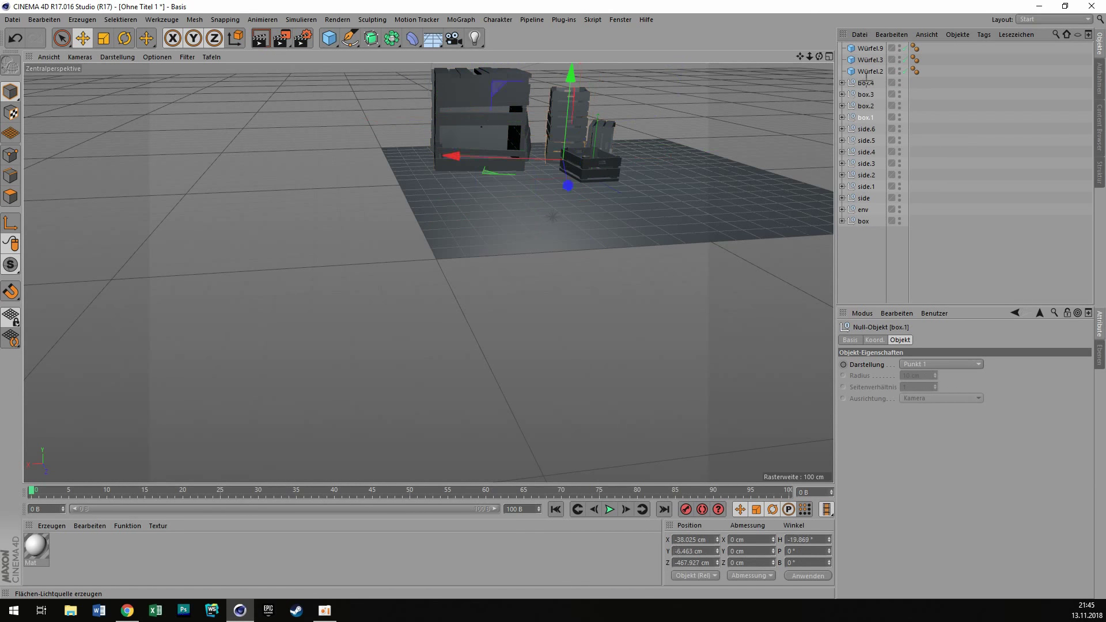
Put the small crates into one group named 'small boxes'.
left_click_drag(866, 82, 864, 221)
double_click(864, 174)
type("small boxes")
key("Return")
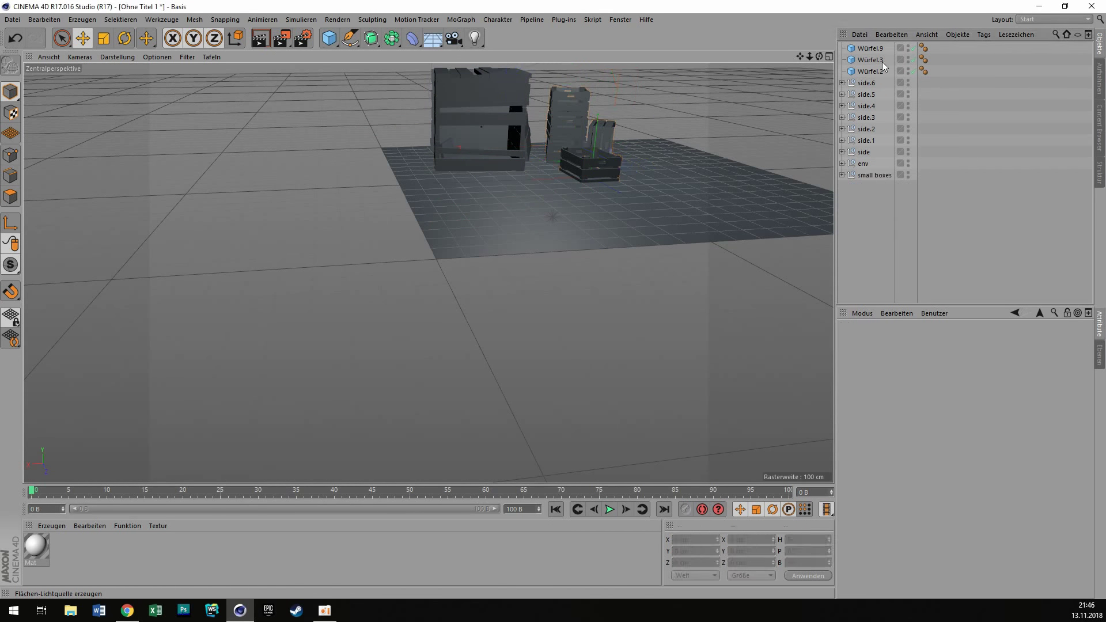
Group all the big crate's parts with Alt+G and name the group 'big box'.
left_click(870, 48)
left_click(863, 152, "shift")
key("alt+g")
double_click(868, 47)
type("big box")
key("Return")
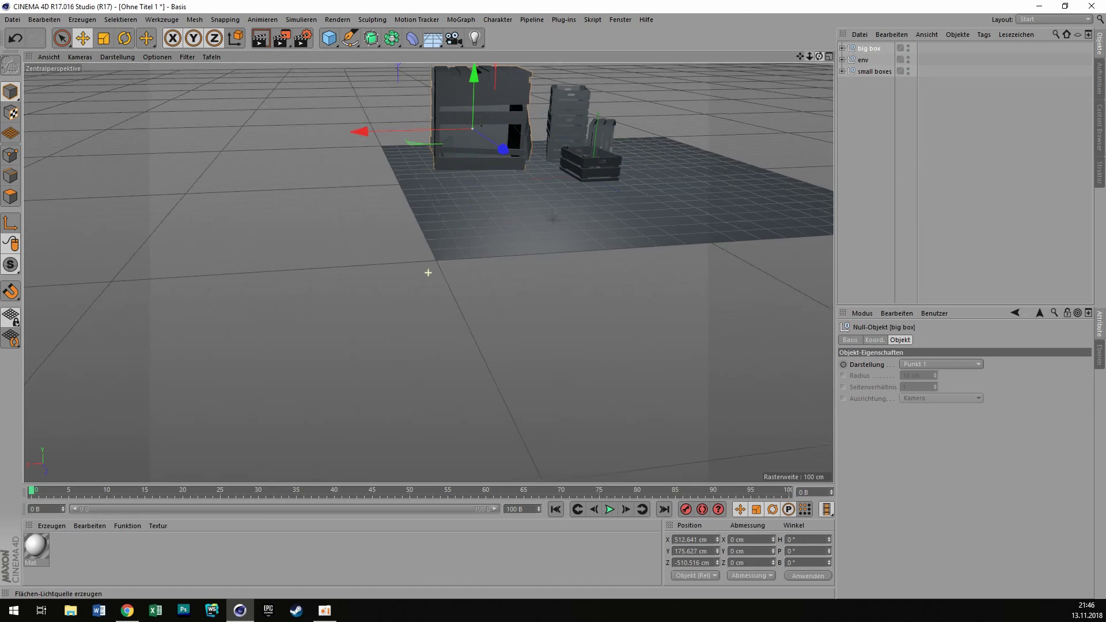
Shrink the big crate to about 89.5%, then preview-render the viewport with Ctrl+R.
key("h")
key("Delete")
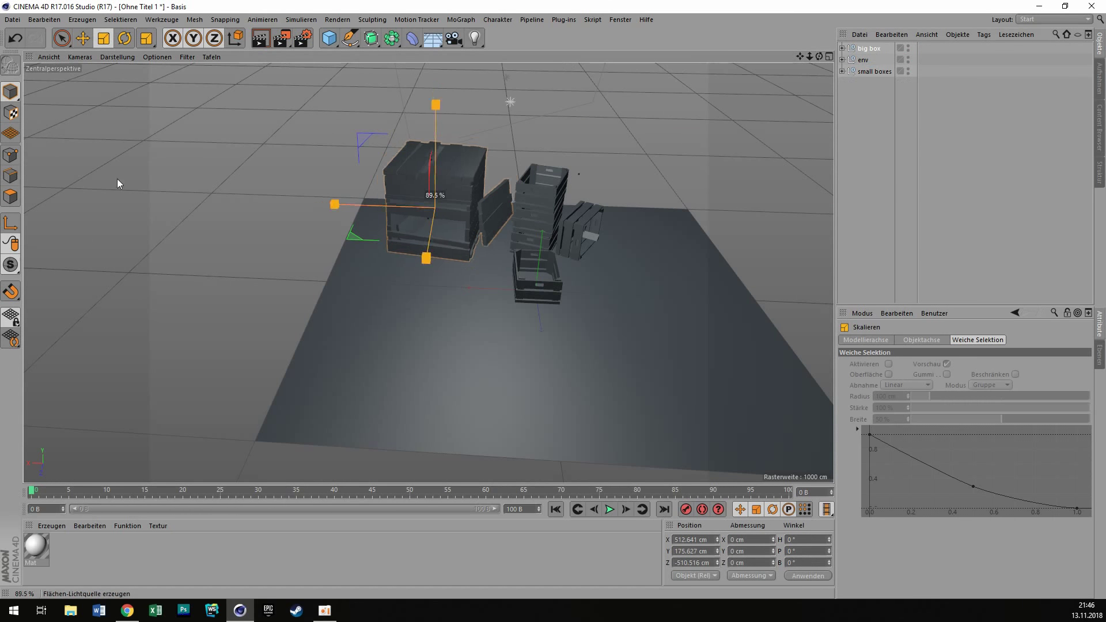
scroll(444, 180, "up", 2)
left_click_drag(444, 181, 475, 274)
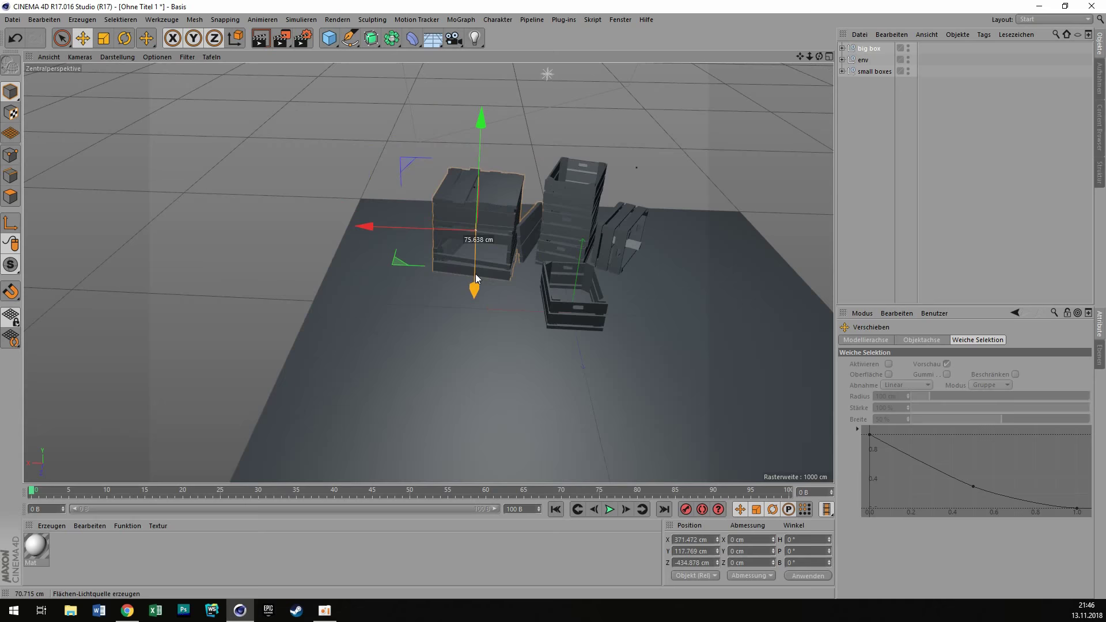
left_click(710, 131)
mouse_move(710, 131)
left_mouse_down("alt")
mouse_move(582, 147)
mouse_move(428, 272)
left_mouse_up("alt")
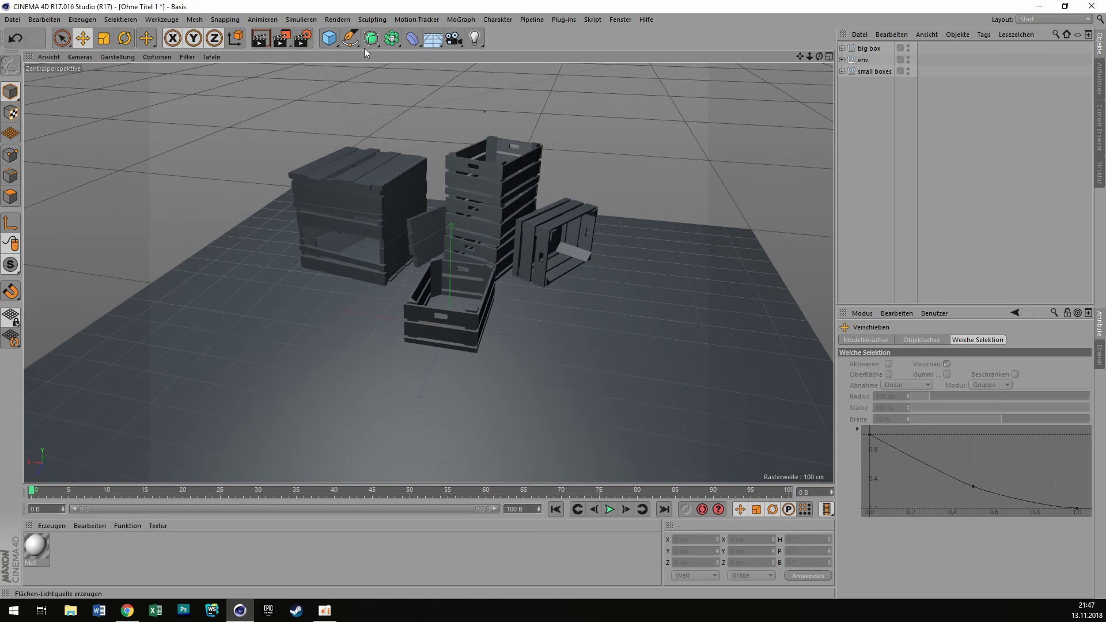
key("ctrl+r")
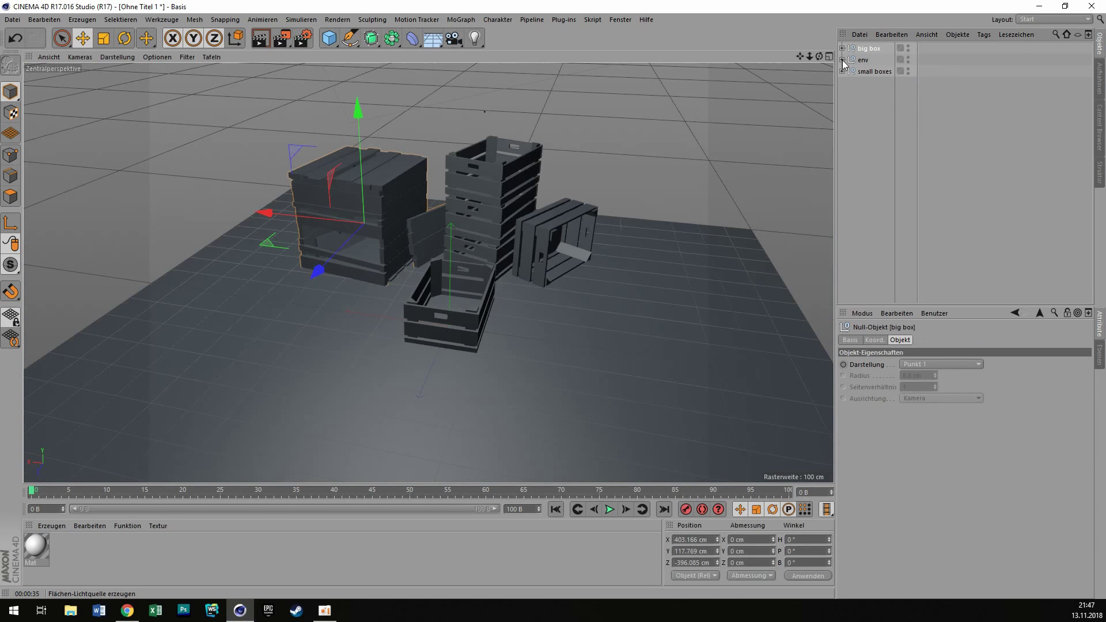
Try a rotated copy of the big crate, then delete the copy.
key("r")
left_click_drag(131, 101, 678, 174)
key("ctrl+z")
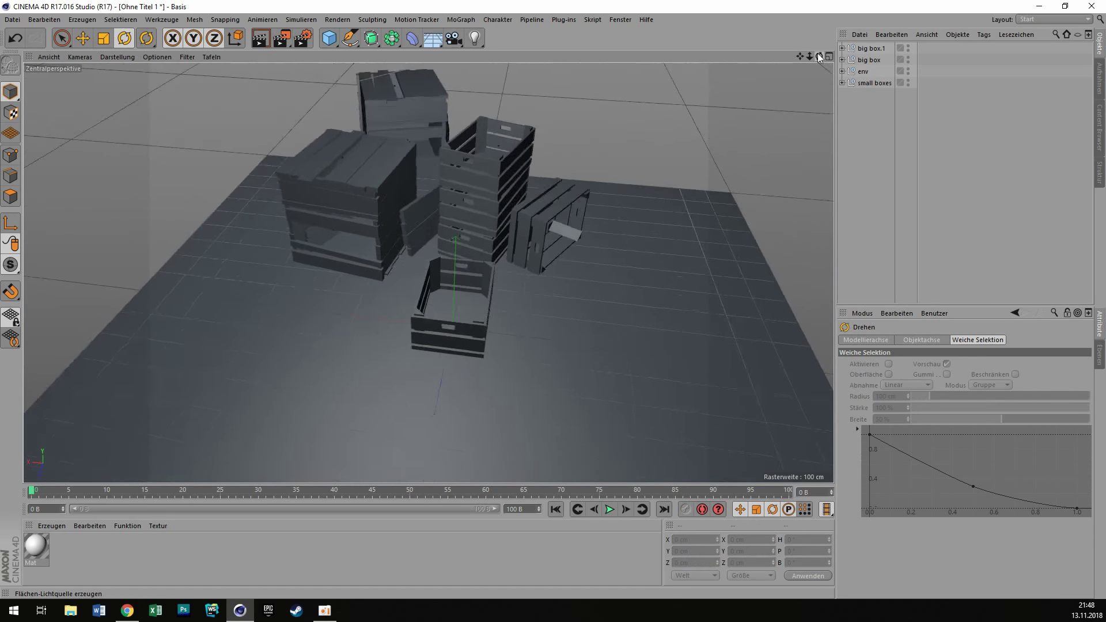
left_click_drag(403, 162, 197, 138)
key("Delete")
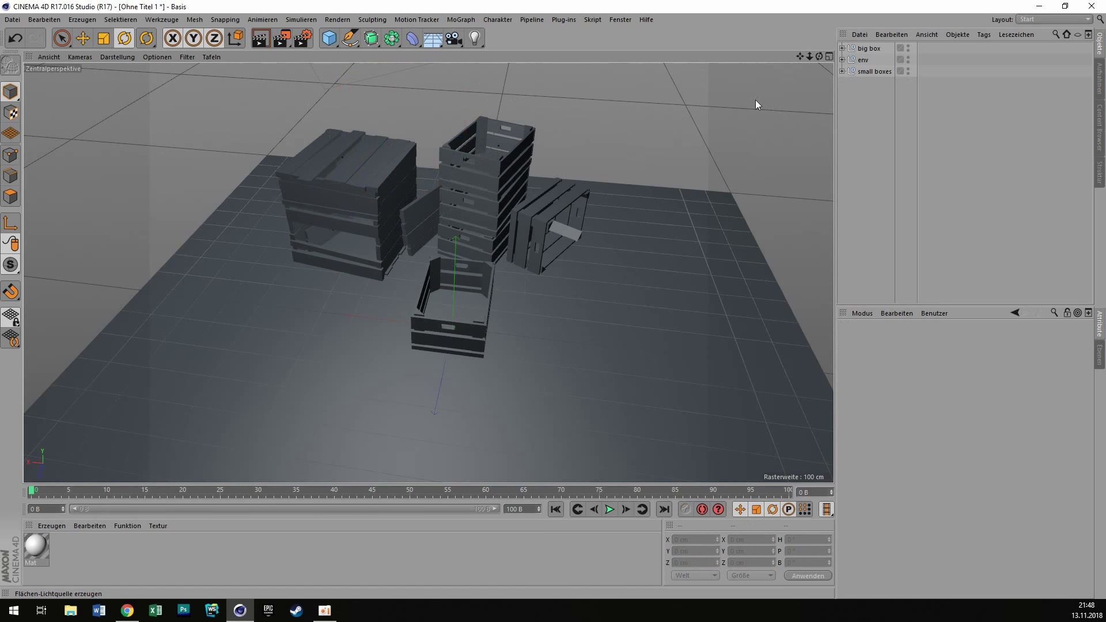
left_click_drag(753, 104, 597, 183, "alt")
Remove the extra crate from the small boxes stack.
left_click(518, 242)
left_click(598, 148)
key("e")
left_click(420, 322)
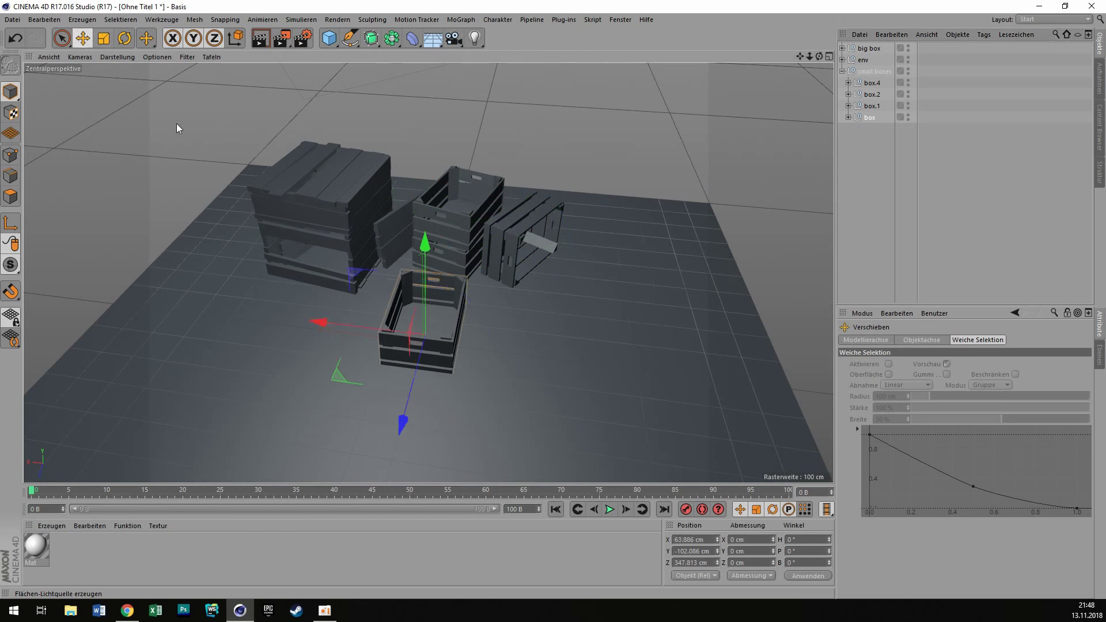
left_click(455, 127)
scroll(455, 127, "up", 2)
left_click(266, 276)
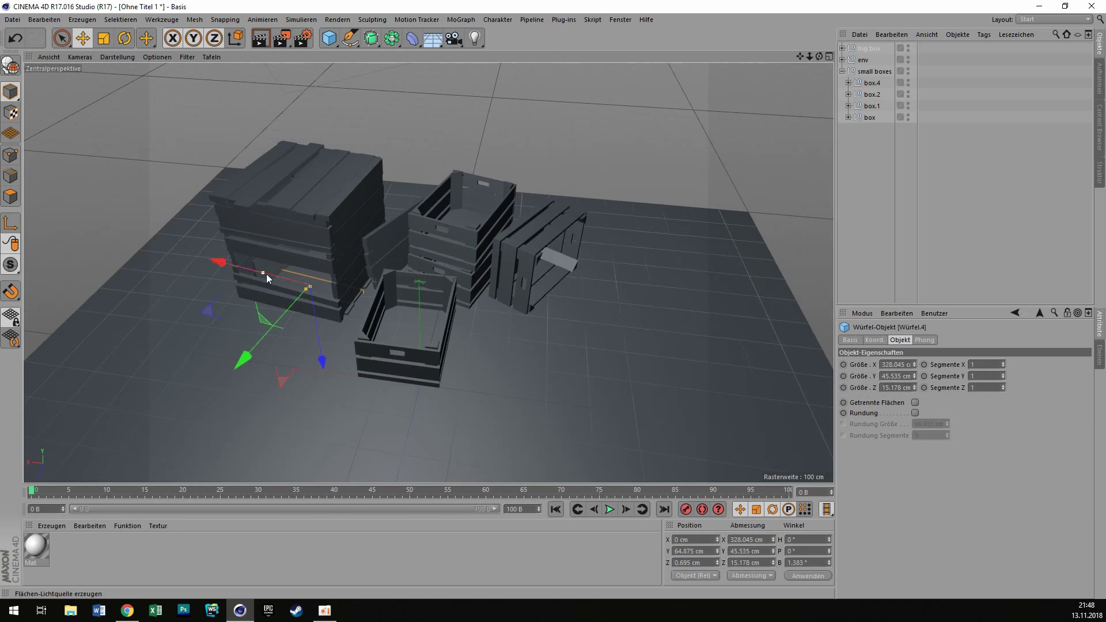
left_click_drag(506, 139, 424, 271, "alt")
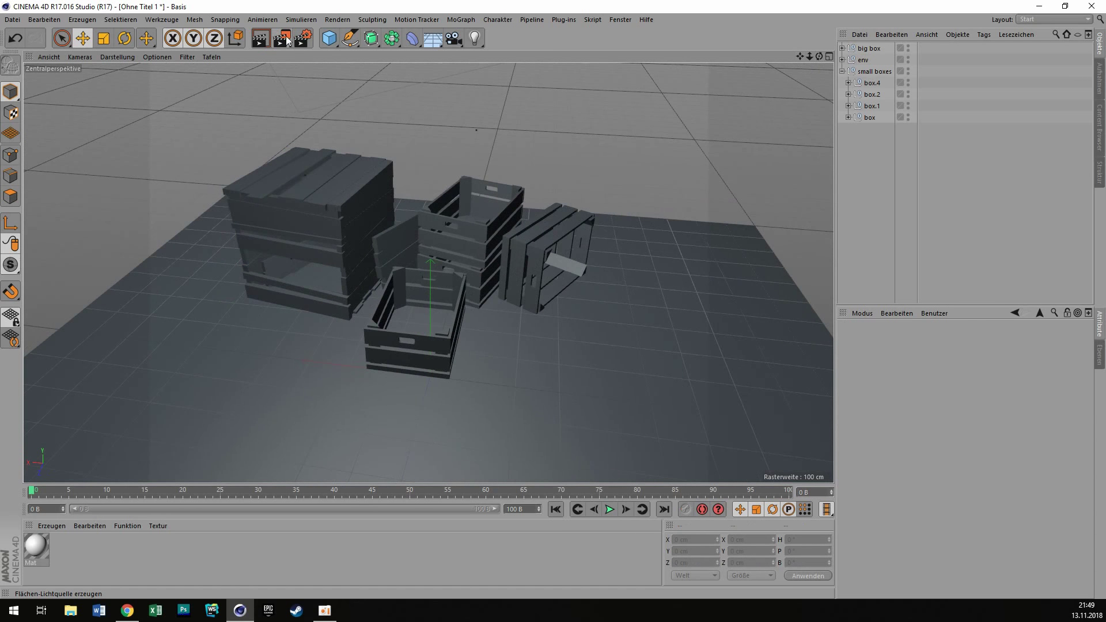
Add Global Illumination in Render Settings and check the output image size.
key("ctrl+b")
left_click(107, 211)
left_click(141, 311)
left_click(104, 59)
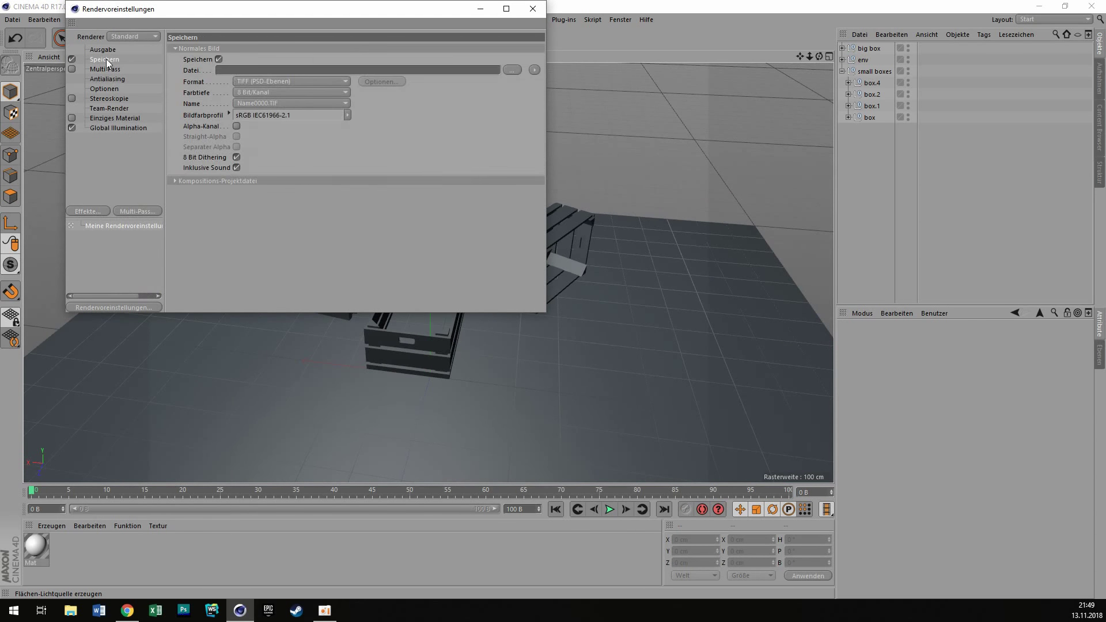
left_click(103, 49)
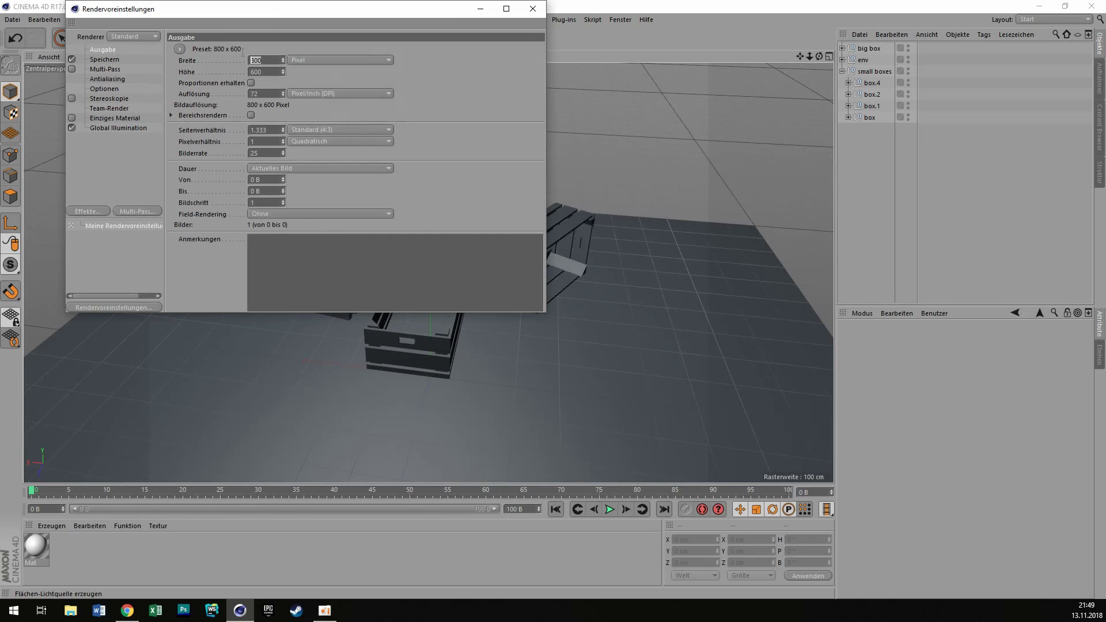
left_click(532, 9)
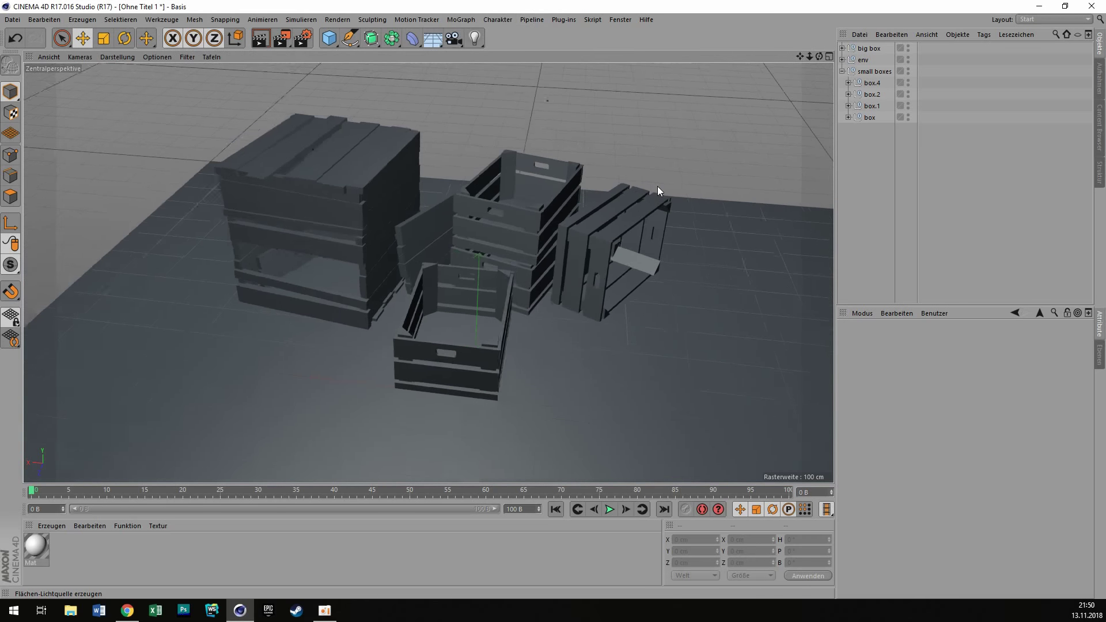
left_click_drag(662, 188, 429, 272, "alt")
Render the lit crate scene at 1920×1080 into the Picture Viewer with Shift+R.
key("shift+r")
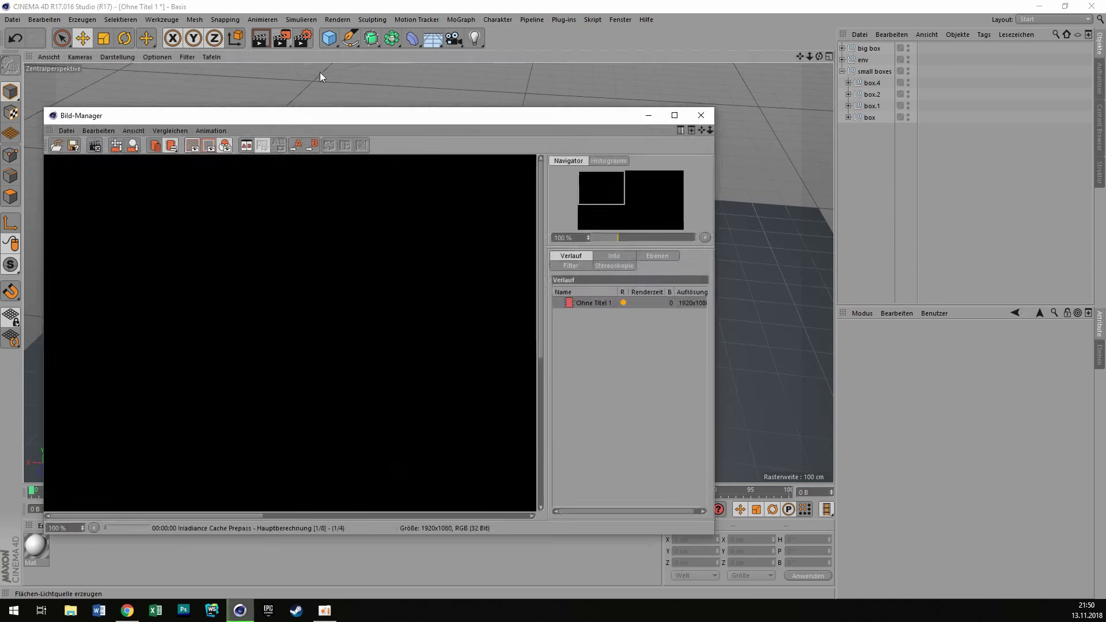